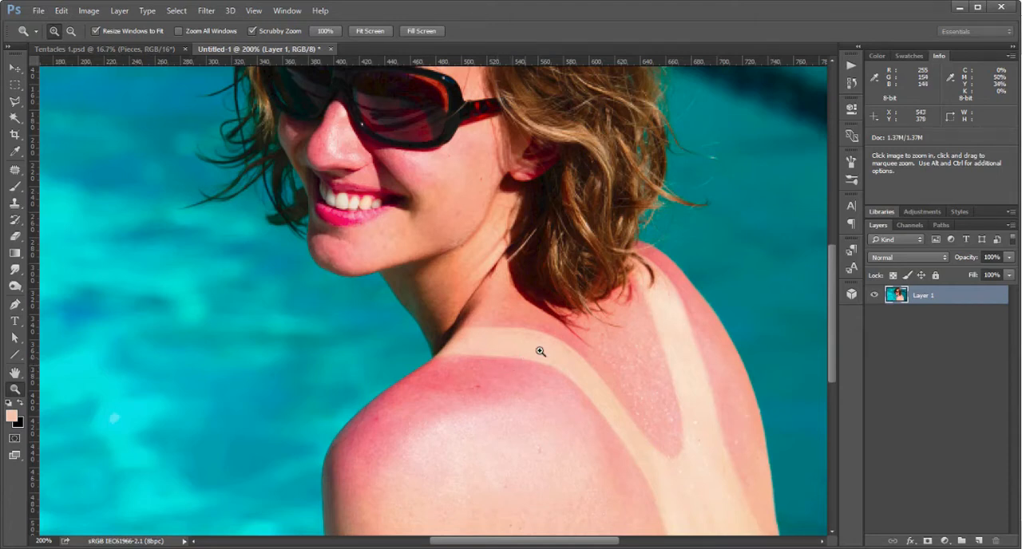
Duplicate Layer 1 and hide the original layer beneath the copy.
{"action": "left_click_drag", "start_coordinate": [607, 358], "coordinate": [593, 299]}
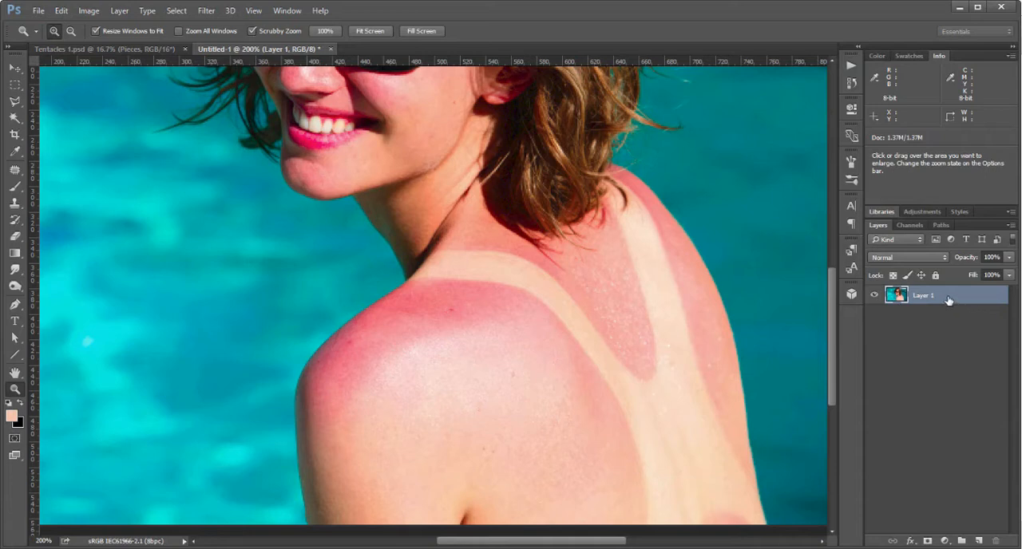
{"action": "left_click_drag", "start_coordinate": [948, 297], "coordinate": [977, 542]}
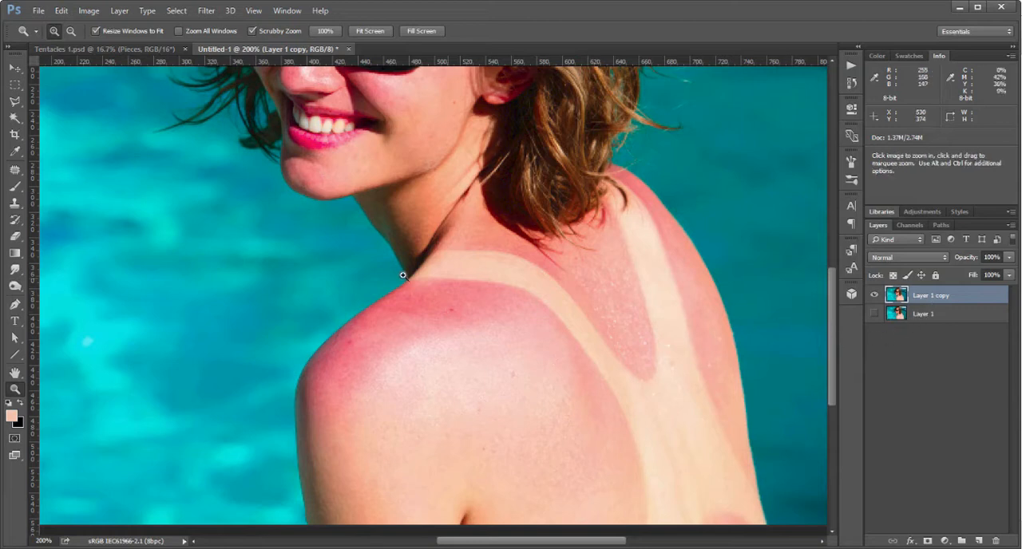
Add a new layer above the copy and name it "Color Adjustment".
{"action": "left_click_drag", "start_coordinate": [474, 244], "coordinate": [626, 200]}
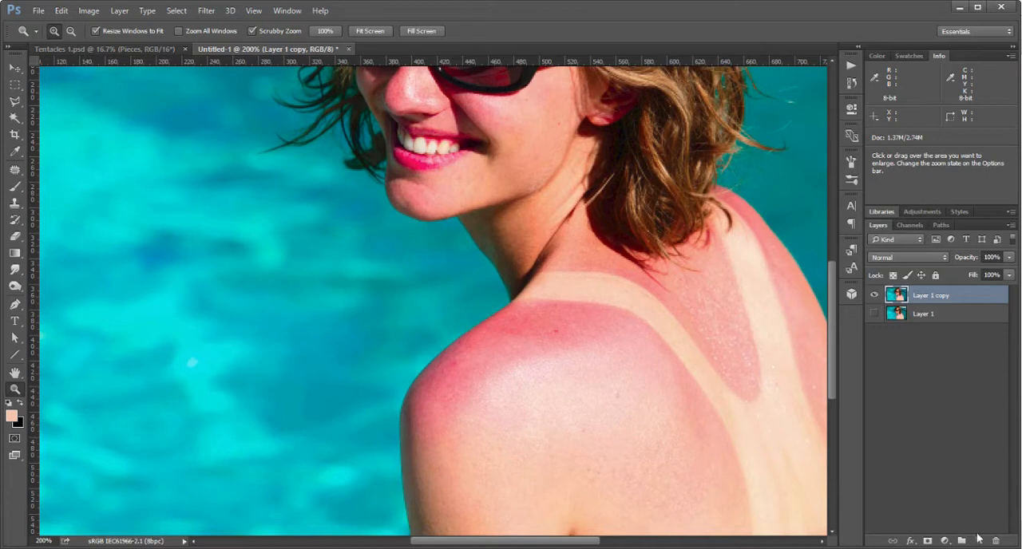
{"action": "left_click", "coordinate": [979, 540]}
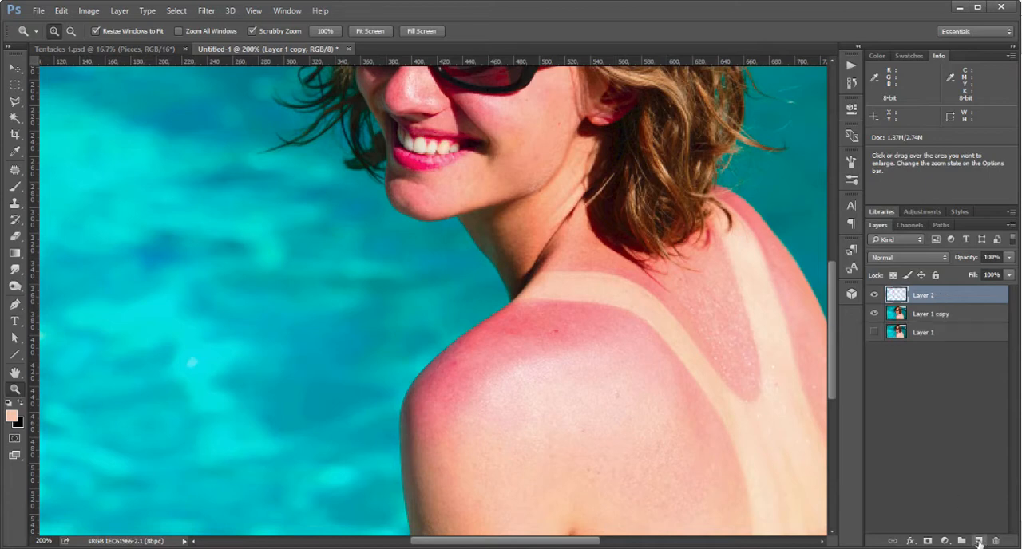
{"action": "double_click", "coordinate": [924, 296]}
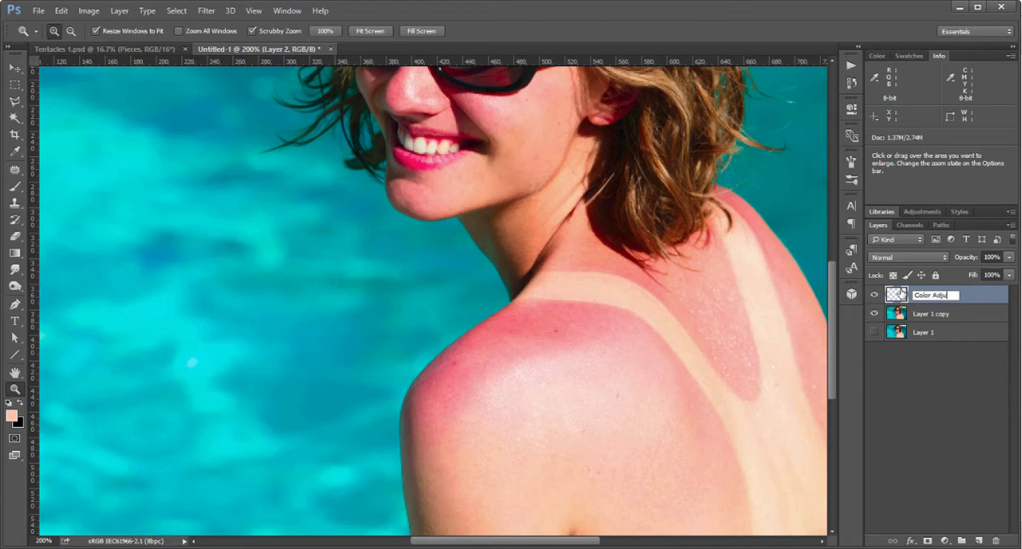
{"action": "type", "text": "Color Adjustment"}
{"action": "key", "text": "Return"}
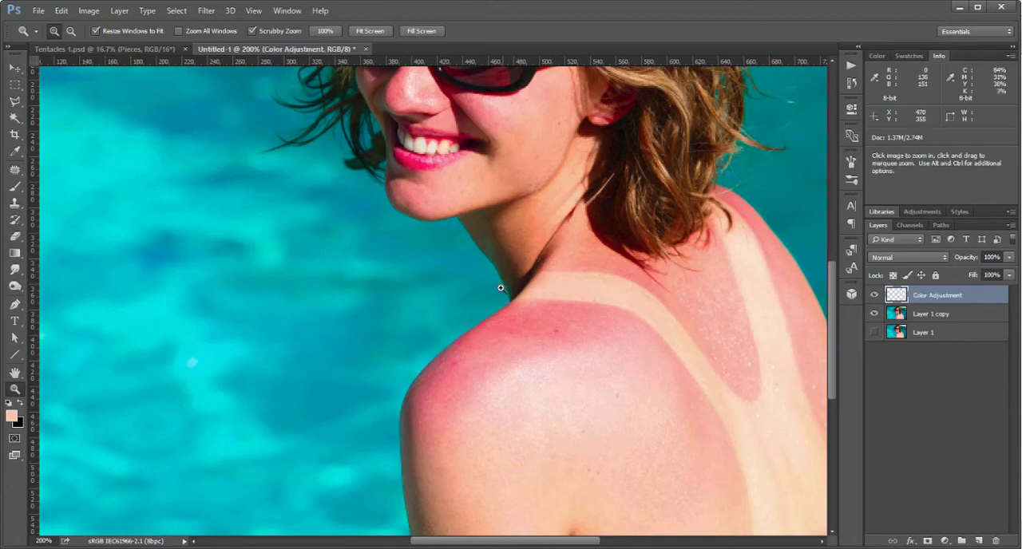
Activate the Brush tool and set the Color Adjustment layer's blend mode to Color.
{"action": "key", "text": "b"}
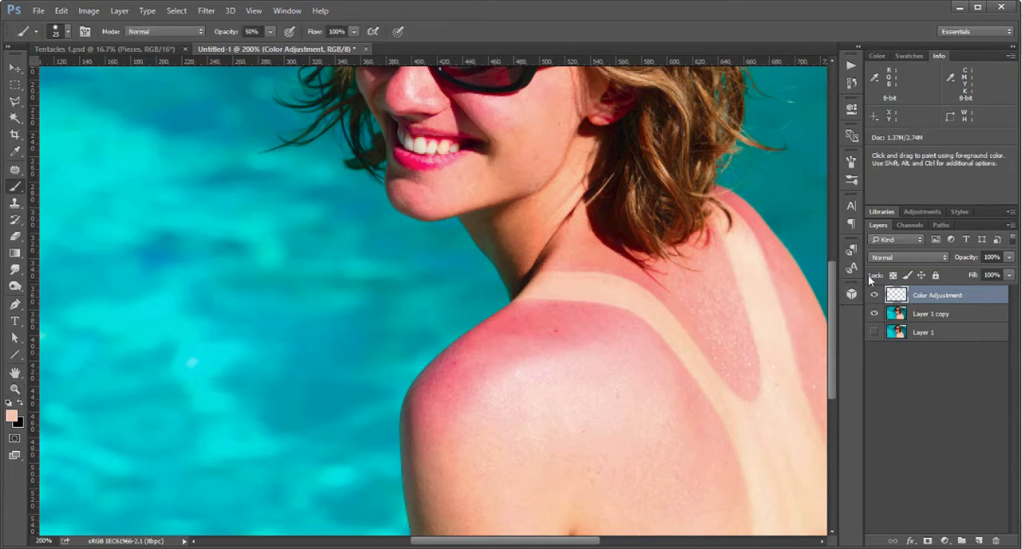
{"action": "left_click", "coordinate": [907, 257]}
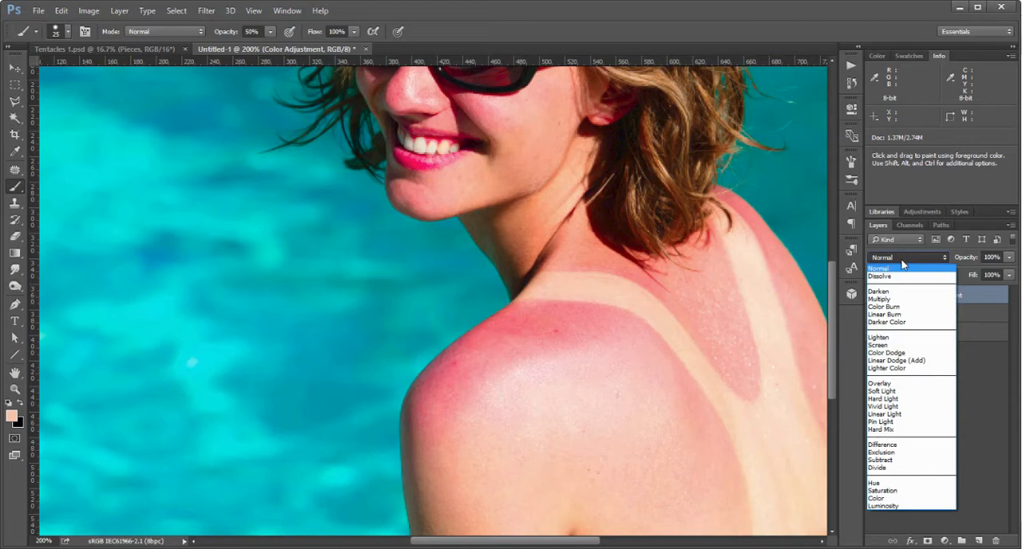
{"action": "left_click", "coordinate": [888, 499]}
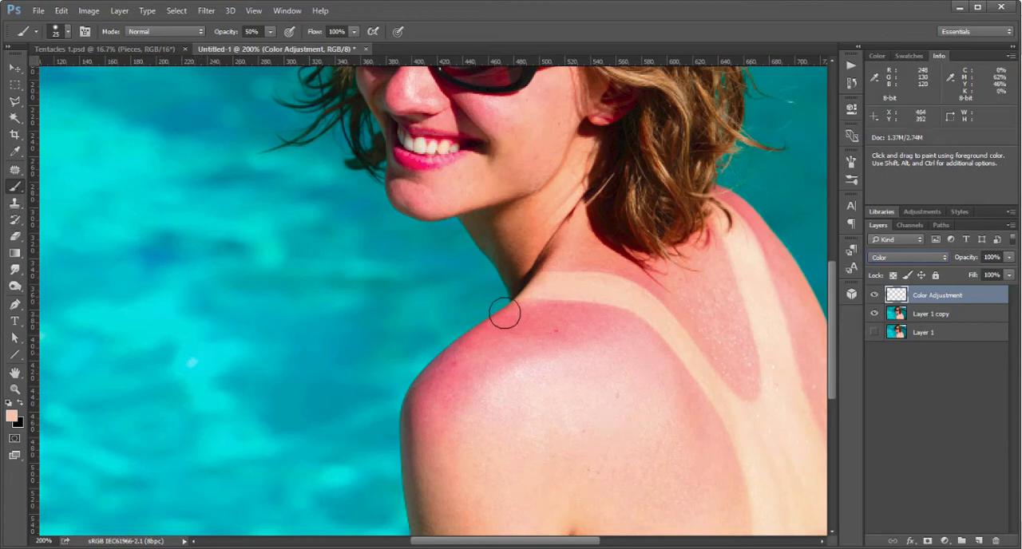
Sample a natural, unburned skin tone from the woman's back below the sunburned shoulder as the painting color.
{"action": "left_click_drag", "start_coordinate": [586, 404], "coordinate": [546, 364]}
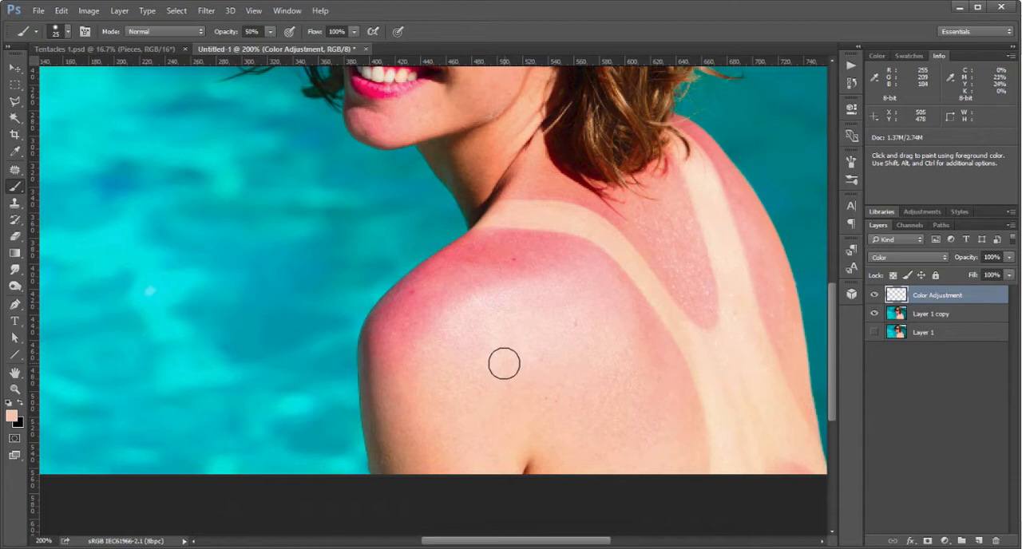
{"action": "key", "text": "alt"}
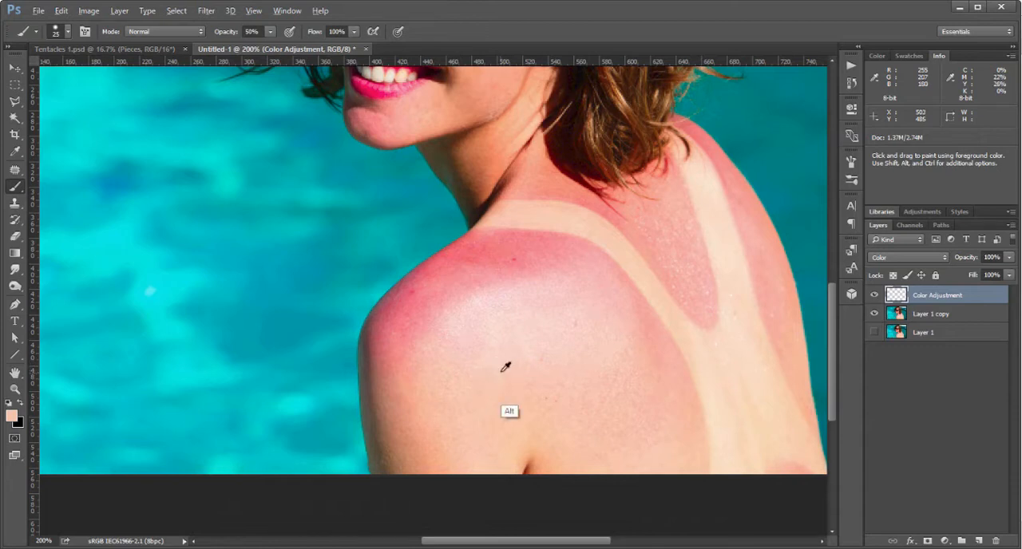
{"action": "left_click", "coordinate": [499, 372], "text": "alt"}
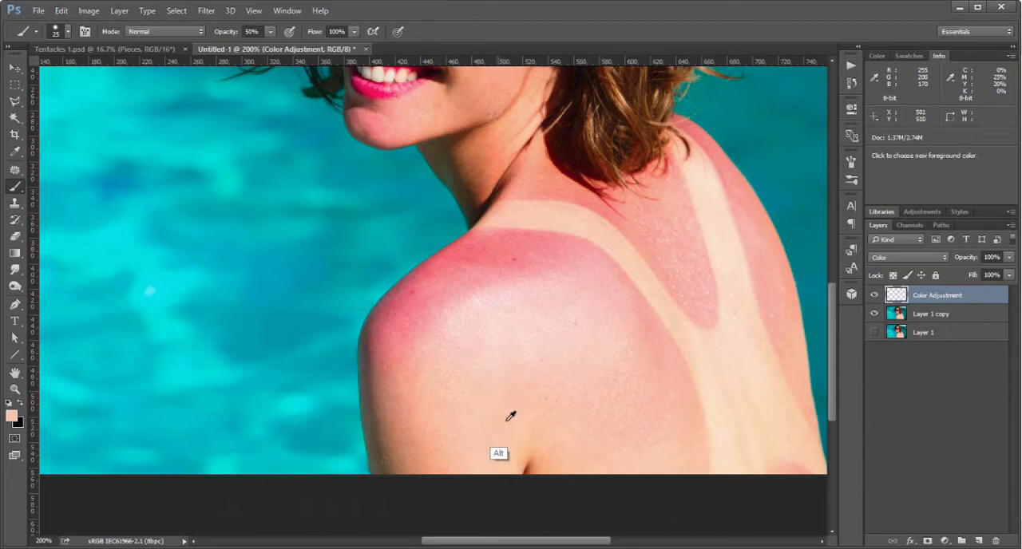
{"action": "left_click", "coordinate": [491, 400], "text": "alt"}
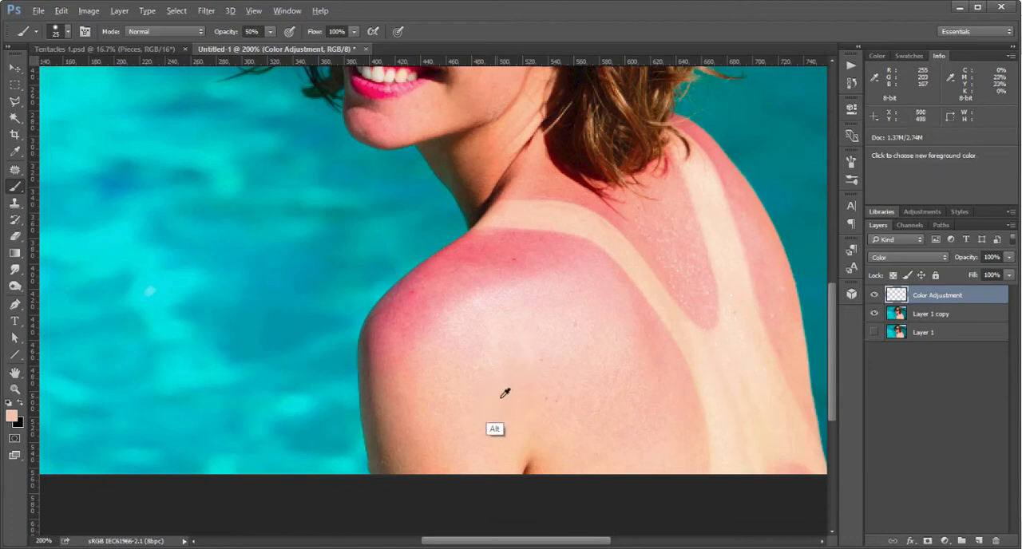
{"action": "left_click", "coordinate": [495, 393], "text": "alt"}
{"action": "mouse_move", "coordinate": [502, 393]}
{"action": "left_mouse_down"}
{"action": "mouse_move", "coordinate": [481, 424]}
{"action": "mouse_move", "coordinate": [499, 408]}
{"action": "left_mouse_up"}
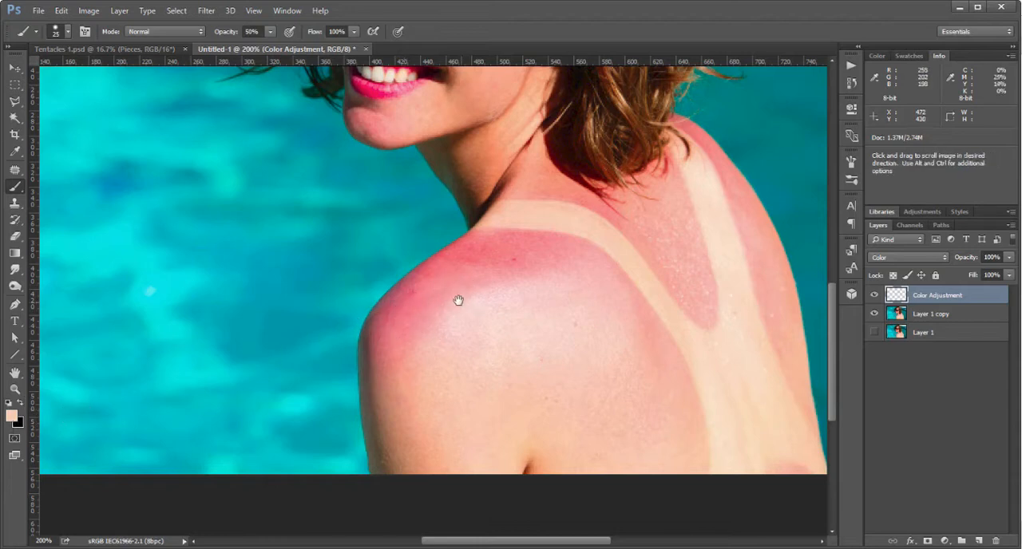
Paint the sampled skin tone over the sunburned near shoulder with a soft 35 px brush at 50% opacity.
{"action": "mouse_move", "coordinate": [456, 298]}
{"action": "left_mouse_down"}
{"action": "mouse_move", "coordinate": [452, 337]}
{"action": "mouse_move", "coordinate": [424, 358]}
{"action": "left_mouse_up"}
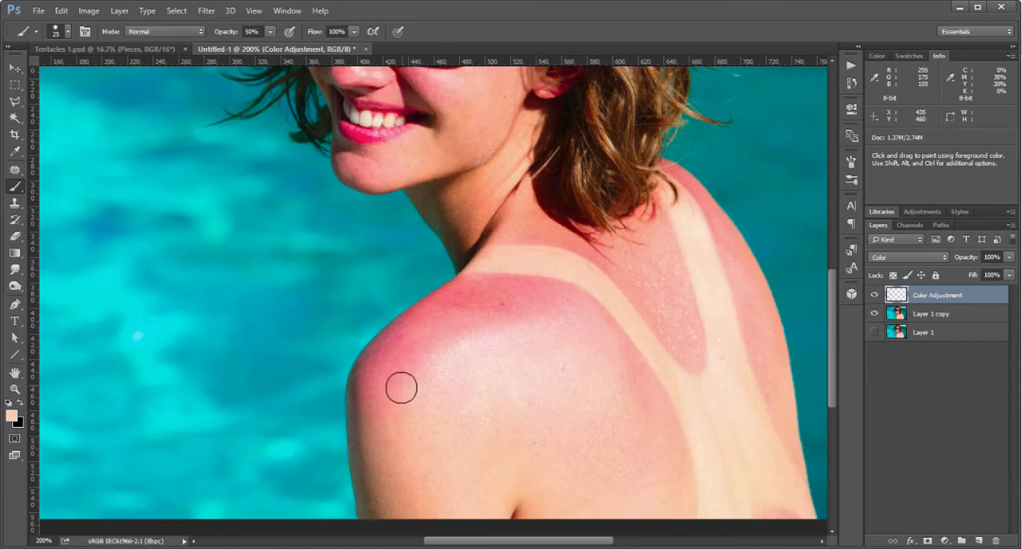
{"action": "right_click", "coordinate": [404, 333]}
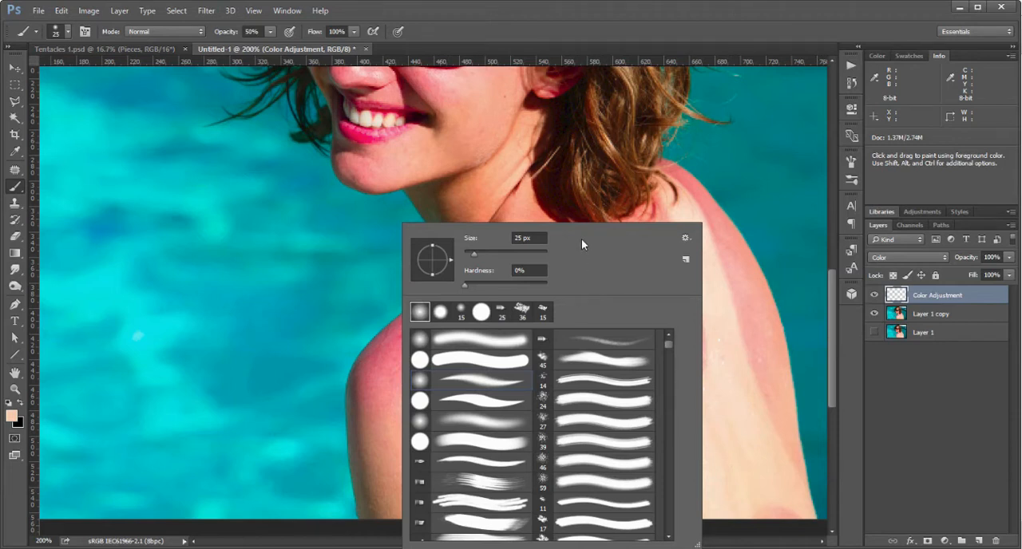
{"action": "left_click", "coordinate": [590, 31]}
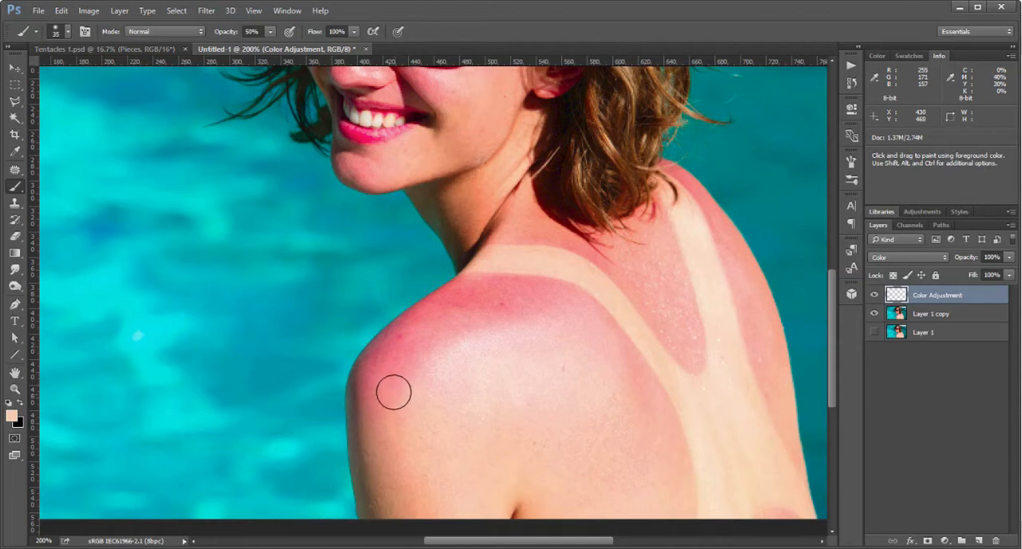
{"action": "left_click_drag", "start_coordinate": [399, 392], "coordinate": [398, 429]}
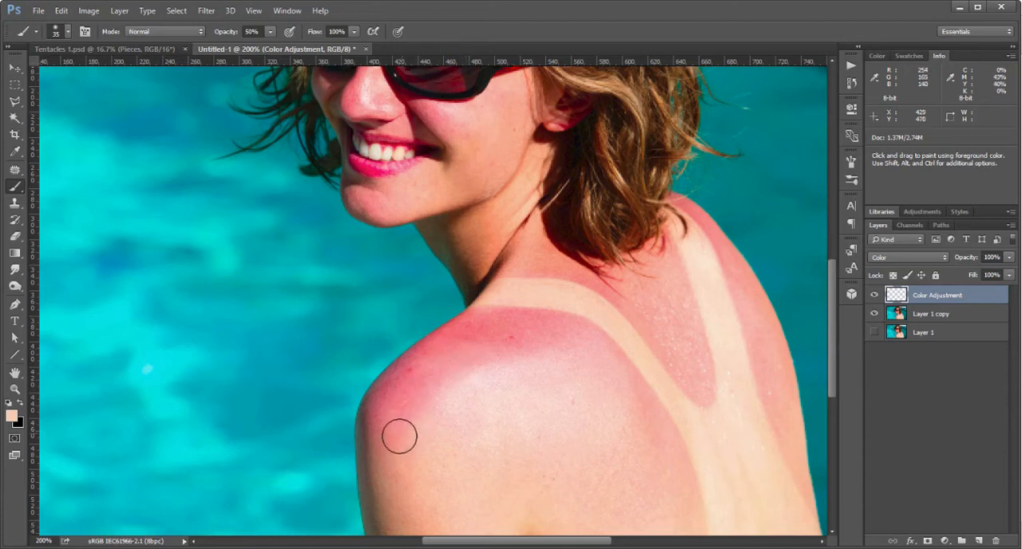
{"action": "left_click_drag", "start_coordinate": [405, 414], "coordinate": [410, 410]}
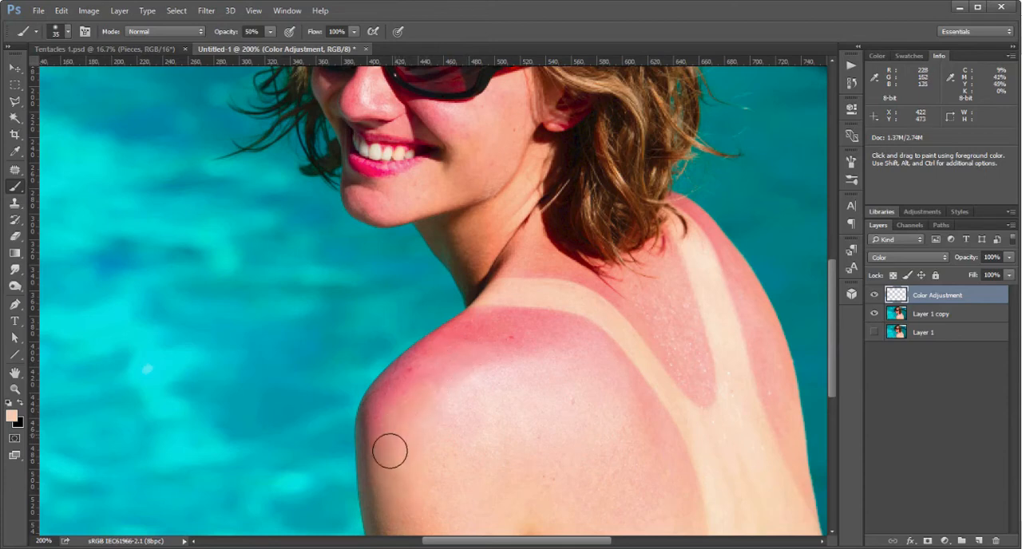
{"action": "mouse_move", "coordinate": [399, 396]}
{"action": "left_mouse_down"}
{"action": "mouse_move", "coordinate": [496, 324]}
{"action": "mouse_move", "coordinate": [567, 325]}
{"action": "mouse_move", "coordinate": [475, 369]}
{"action": "mouse_move", "coordinate": [537, 351]}
{"action": "mouse_move", "coordinate": [453, 411]}
{"action": "mouse_move", "coordinate": [470, 380]}
{"action": "mouse_move", "coordinate": [584, 344]}
{"action": "mouse_move", "coordinate": [608, 358]}
{"action": "mouse_move", "coordinate": [648, 417]}
{"action": "mouse_move", "coordinate": [612, 356]}
{"action": "mouse_move", "coordinate": [656, 443]}
{"action": "left_mouse_up"}
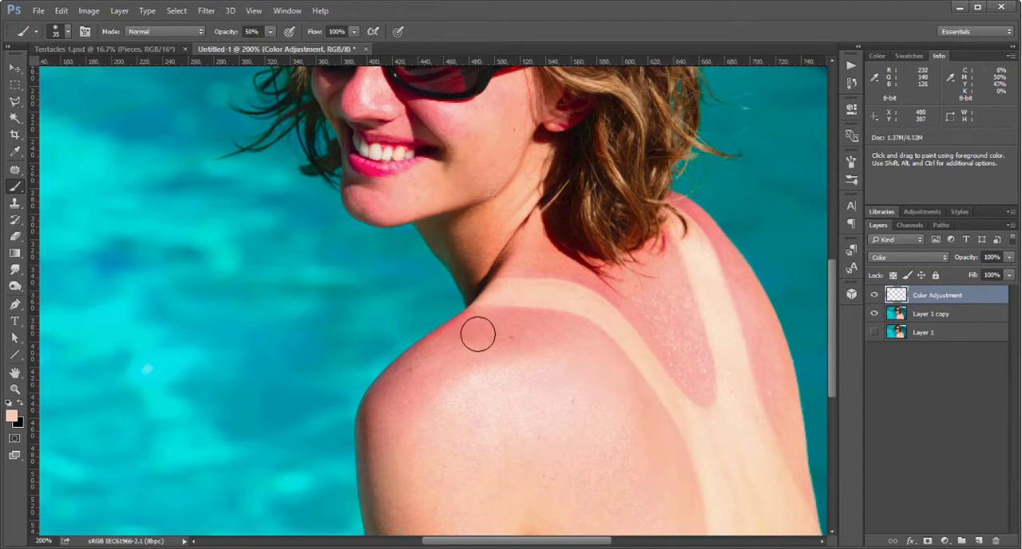
Even out the remaining redness along the near shoulder's edges and upper arm, using brush sizes of 20 and 35 px.
{"action": "key", "text": "bracketleft"}
{"action": "key", "text": "bracketleft"}
{"action": "key", "text": "bracketleft"}
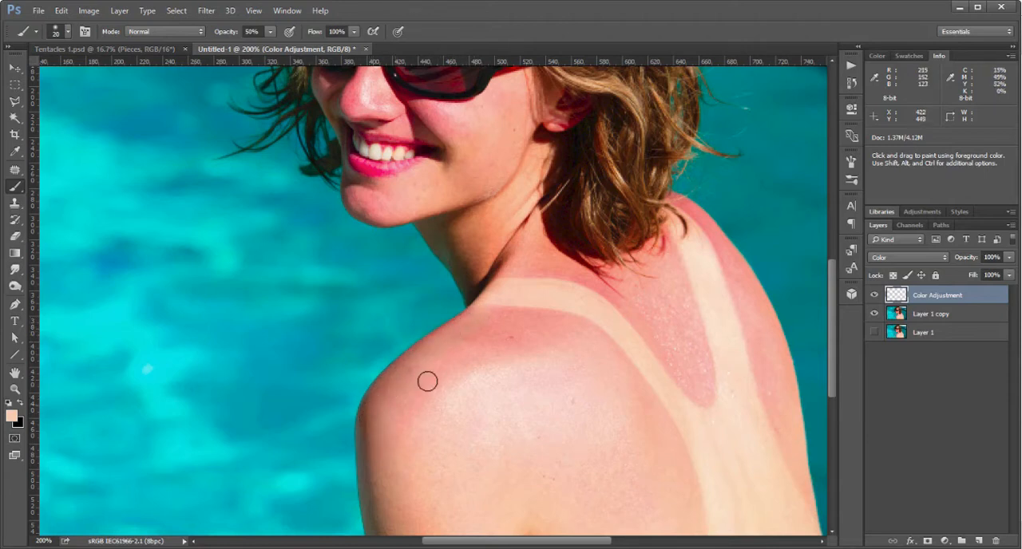
{"action": "key", "text": "bracketright"}
{"action": "key", "text": "space"}
{"action": "left_click_drag", "start_coordinate": [449, 381], "coordinate": [484, 309]}
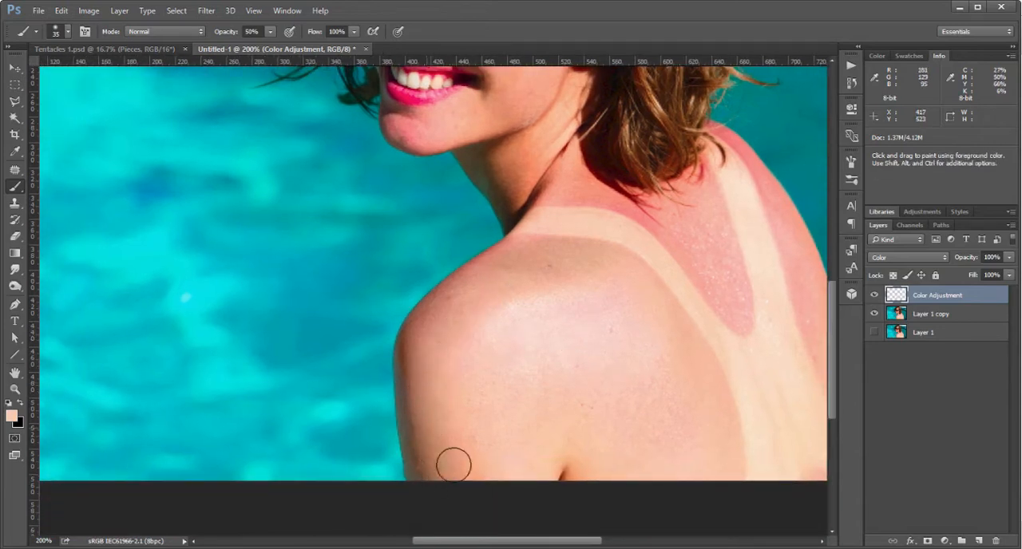
Paint the skin tone over the red upper back between the strap marks and the far shoulder, reducing the brush to 25 px.
{"action": "key", "text": "space"}
{"action": "left_click_drag", "start_coordinate": [559, 266], "coordinate": [465, 381]}
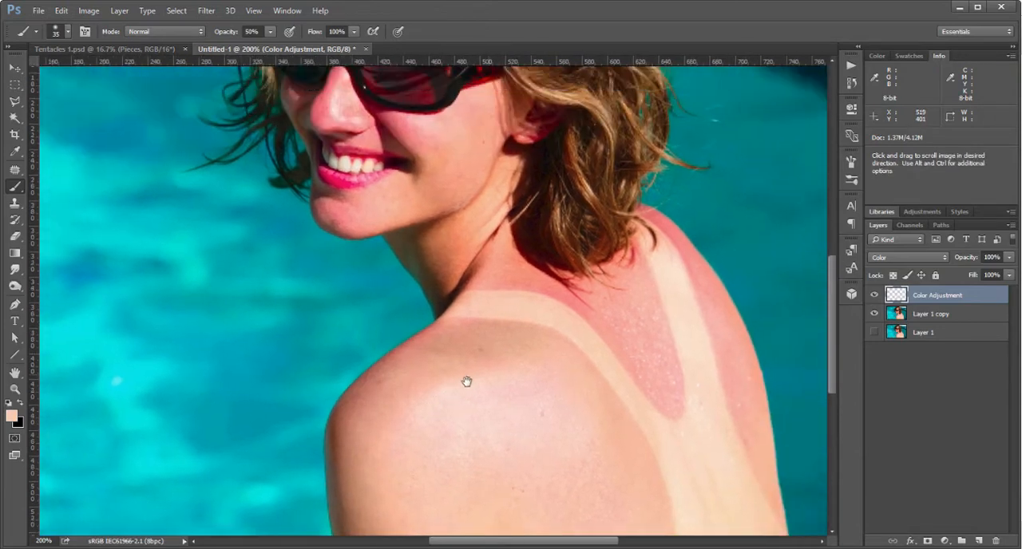
{"action": "mouse_move", "coordinate": [459, 310]}
{"action": "left_mouse_down"}
{"action": "mouse_move", "coordinate": [518, 315]}
{"action": "mouse_move", "coordinate": [618, 397]}
{"action": "mouse_move", "coordinate": [636, 344]}
{"action": "mouse_move", "coordinate": [618, 319]}
{"action": "mouse_move", "coordinate": [580, 310]}
{"action": "mouse_move", "coordinate": [641, 252]}
{"action": "mouse_move", "coordinate": [628, 245]}
{"action": "left_mouse_up"}
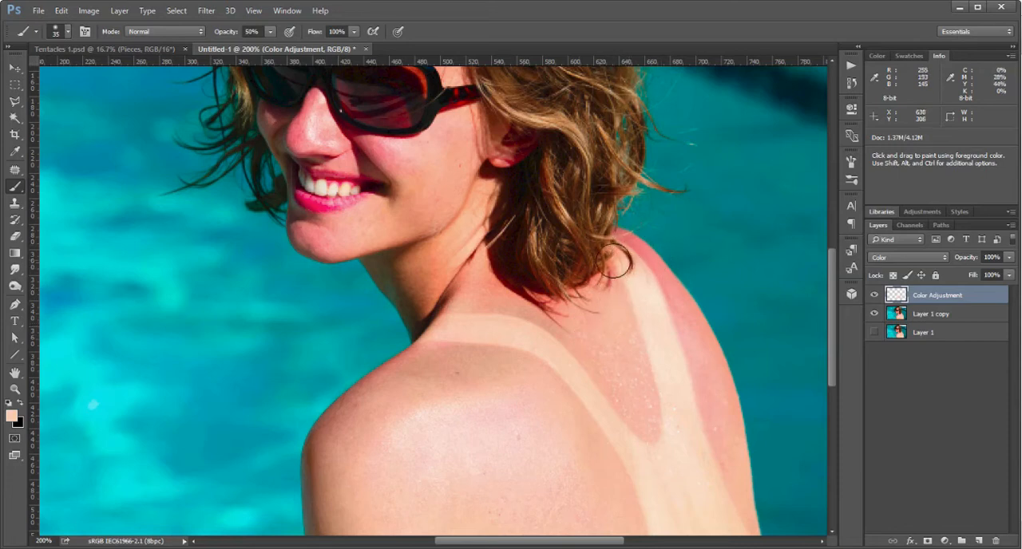
{"action": "key", "text": "bracketleft"}
{"action": "key", "text": "bracketleft"}
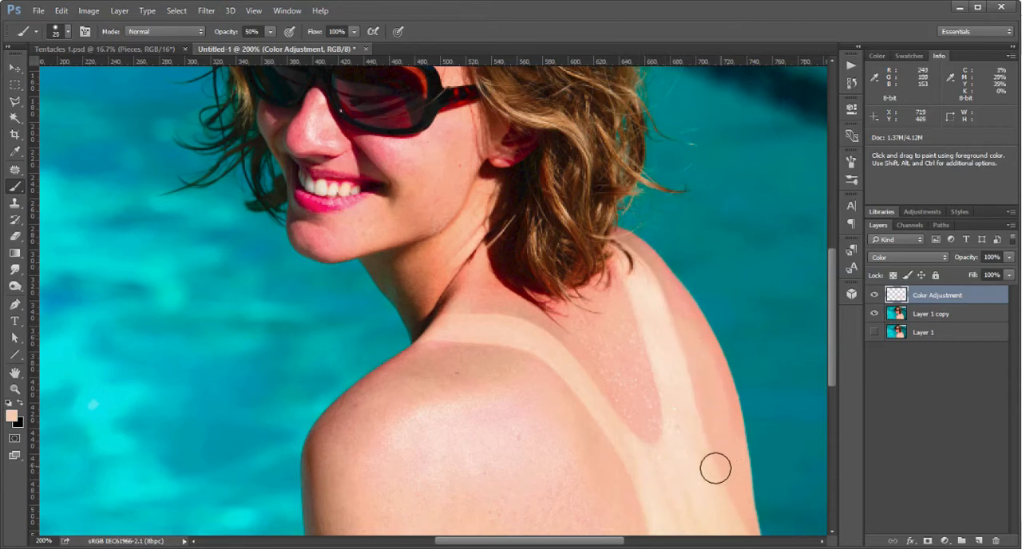
{"action": "left_click_drag", "start_coordinate": [715, 469], "coordinate": [583, 437]}
Clean up color spill where the neck and shoulder meet the water with a 15 px Eraser.
{"action": "left_click_drag", "start_coordinate": [539, 356], "coordinate": [591, 328]}
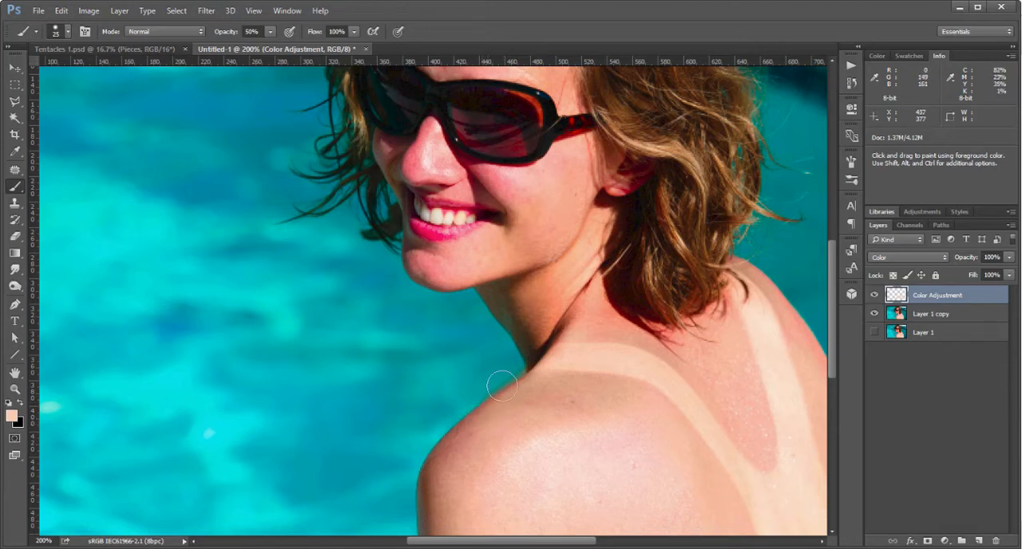
{"action": "key", "text": "e"}
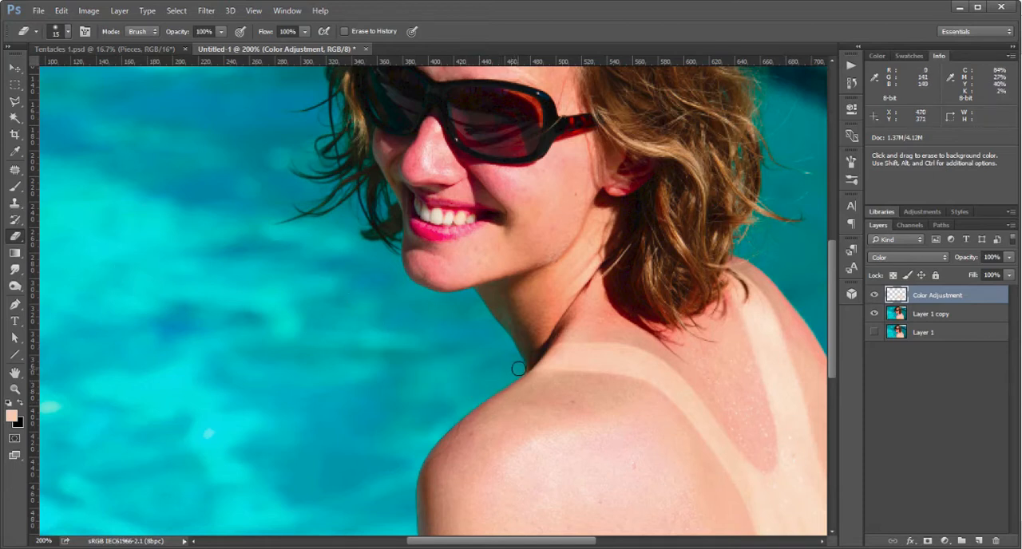
Brush the skin tone over the red areas of the face, including forehead, nose, cheeks and chin, with a 25 px brush.
{"action": "left_click_drag", "start_coordinate": [514, 341], "coordinate": [526, 449]}
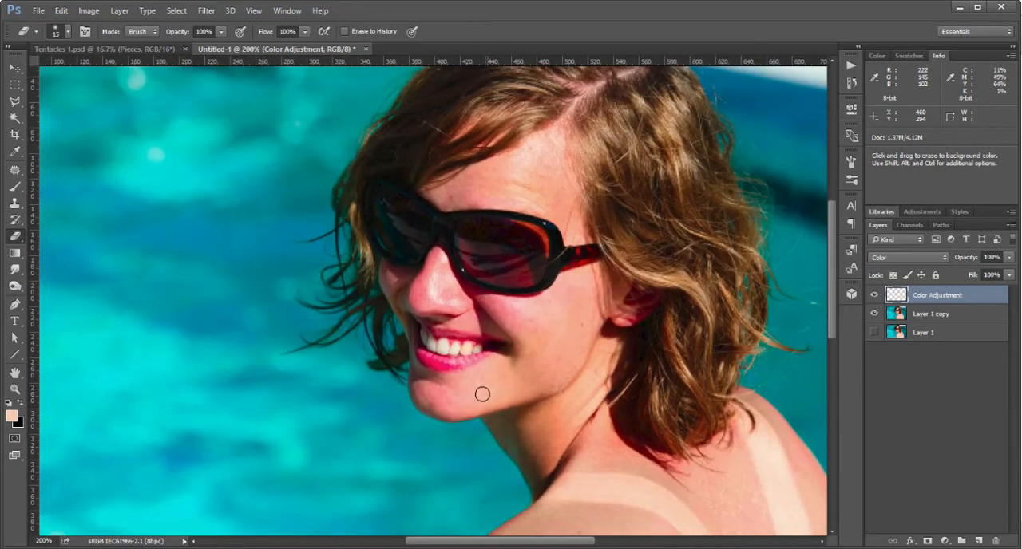
{"action": "key", "text": "b"}
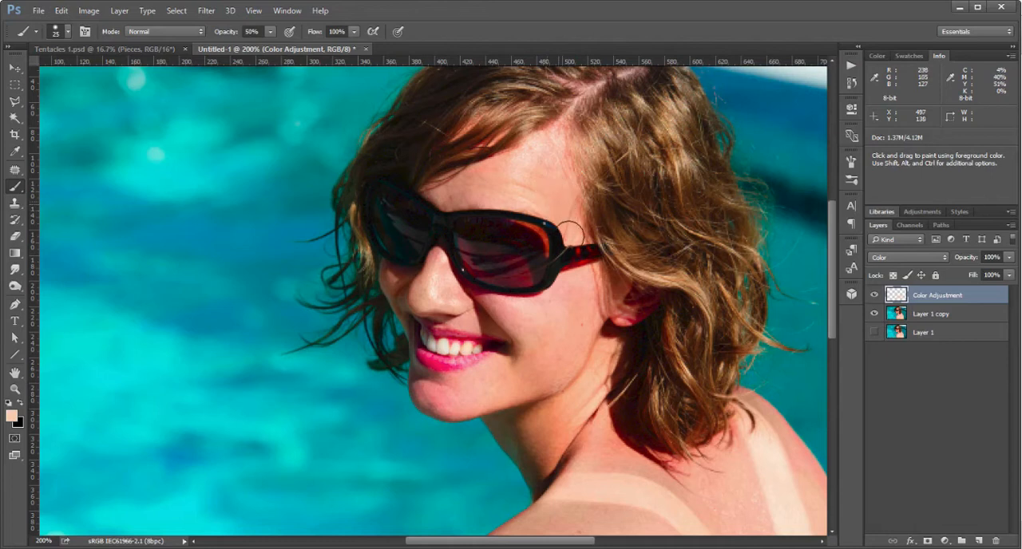
{"action": "left_click_drag", "start_coordinate": [544, 358], "coordinate": [554, 283]}
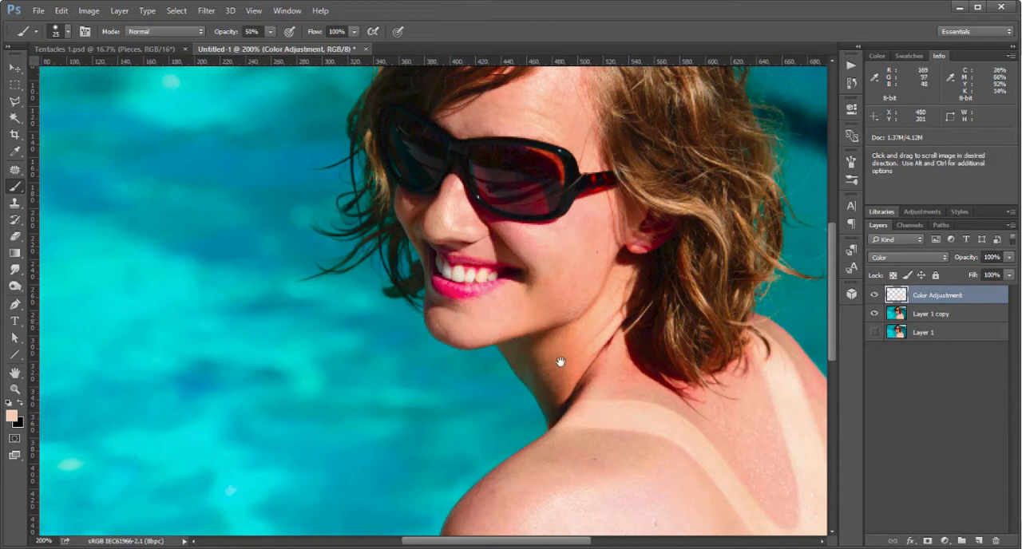
{"action": "left_click_drag", "start_coordinate": [559, 360], "coordinate": [525, 317]}
{"action": "left_click_drag", "start_coordinate": [528, 211], "coordinate": [570, 290]}
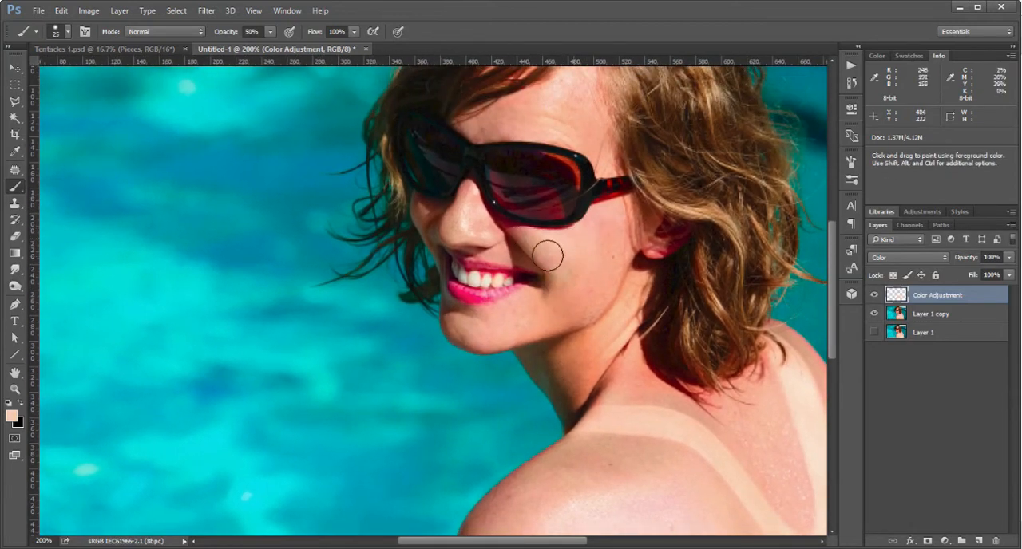
{"action": "mouse_move", "coordinate": [606, 391]}
{"action": "left_mouse_down"}
{"action": "mouse_move", "coordinate": [612, 318]}
{"action": "mouse_move", "coordinate": [648, 364]}
{"action": "left_mouse_up"}
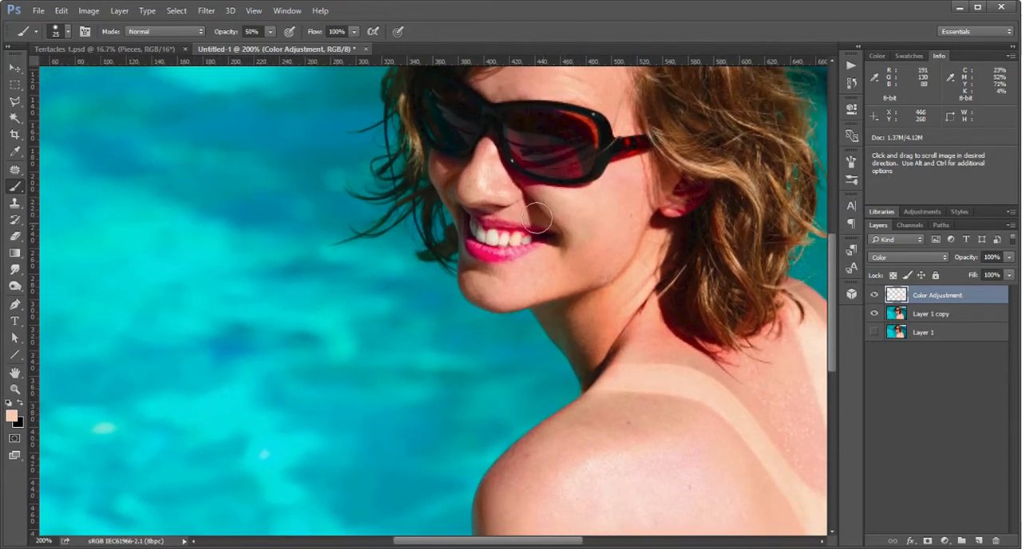
View the whole photo at 66.7% and toggle the Color Adjustment layer's visibility to compare before and after.
{"action": "left_click_drag", "start_coordinate": [576, 236], "coordinate": [577, 151]}
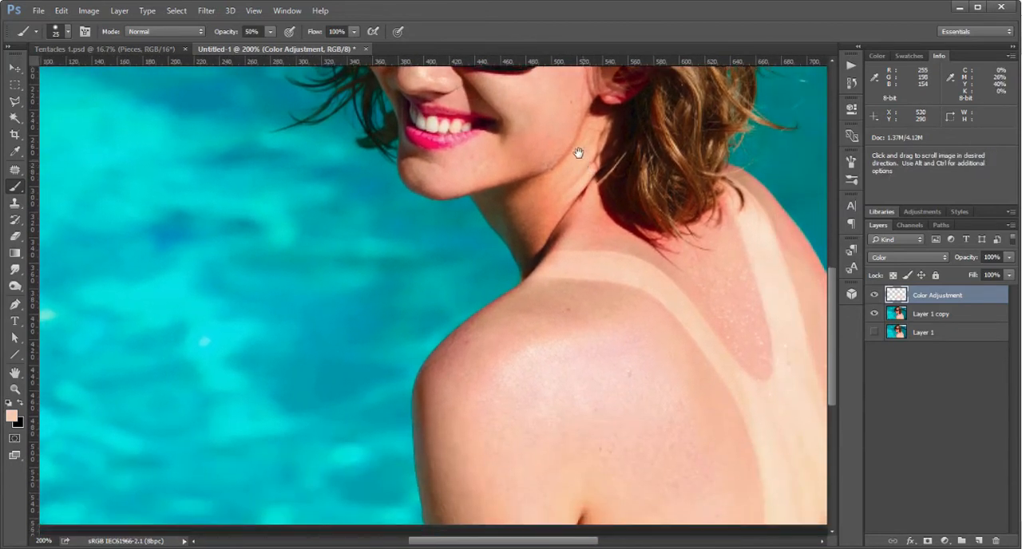
{"action": "key", "text": "z"}
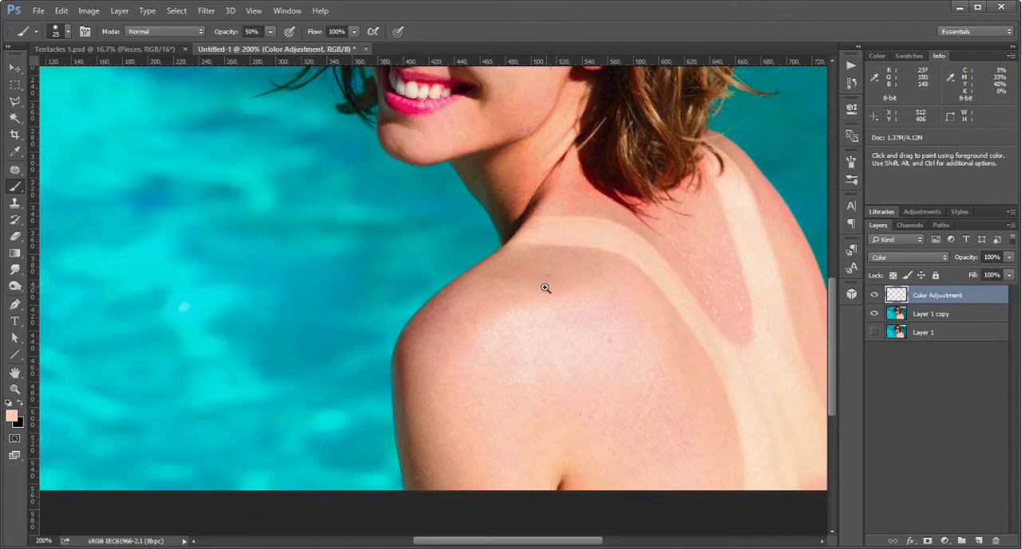
{"action": "left_click", "coordinate": [542, 298], "text": "alt"}
{"action": "left_click", "coordinate": [530, 328], "text": "alt"}
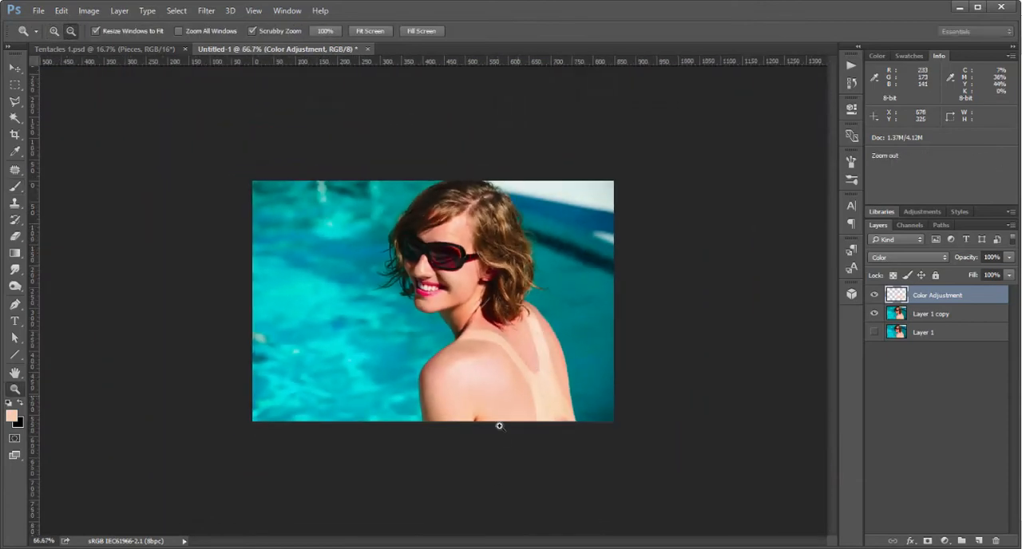
{"action": "left_click", "coordinate": [874, 295]}
{"action": "left_click", "coordinate": [875, 297]}
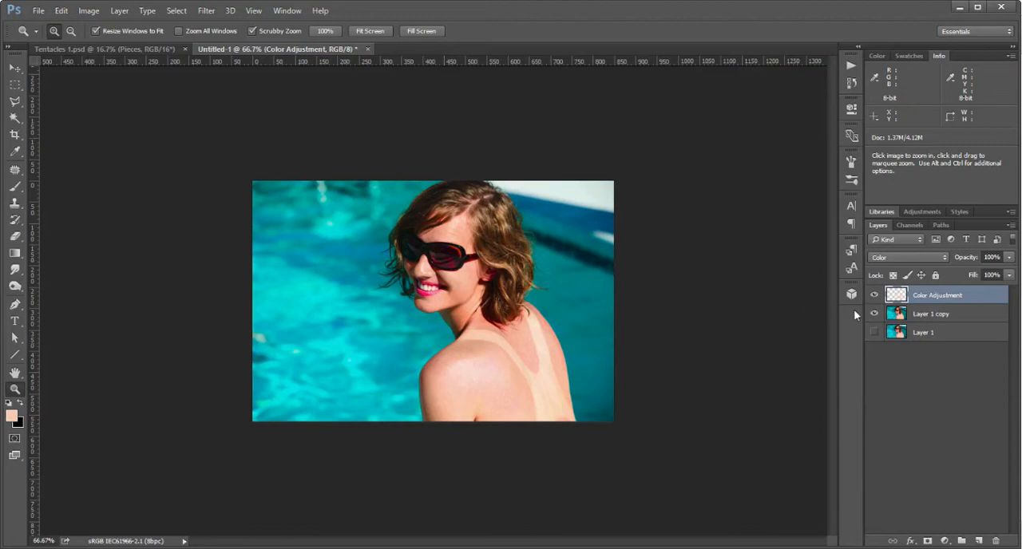
Hide and reshow the Color Adjustment layer to compare the recolored skin with the original sunburn.
{"action": "left_click", "coordinate": [875, 296]}
{"action": "left_click", "coordinate": [874, 295]}
Choose the Clone Stamp tool and add a new layer named Clone above the Color Adjustment layer.
{"action": "left_click_drag", "start_coordinate": [486, 338], "coordinate": [546, 394]}
{"action": "left_click_drag", "start_coordinate": [577, 440], "coordinate": [591, 358]}
{"action": "left_click_drag", "start_coordinate": [504, 302], "coordinate": [503, 312]}
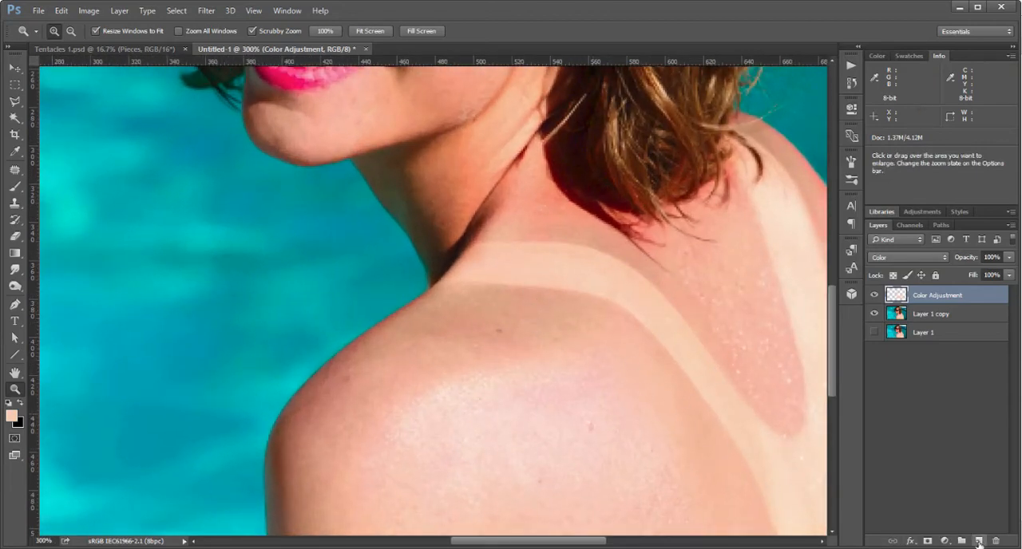
{"action": "left_click", "coordinate": [15, 203]}
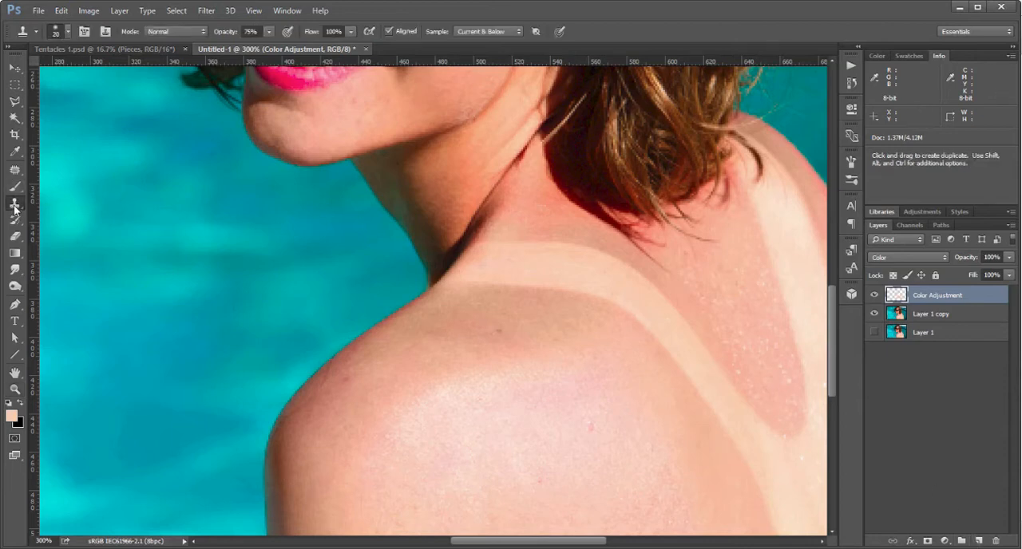
{"action": "left_click", "coordinate": [978, 542]}
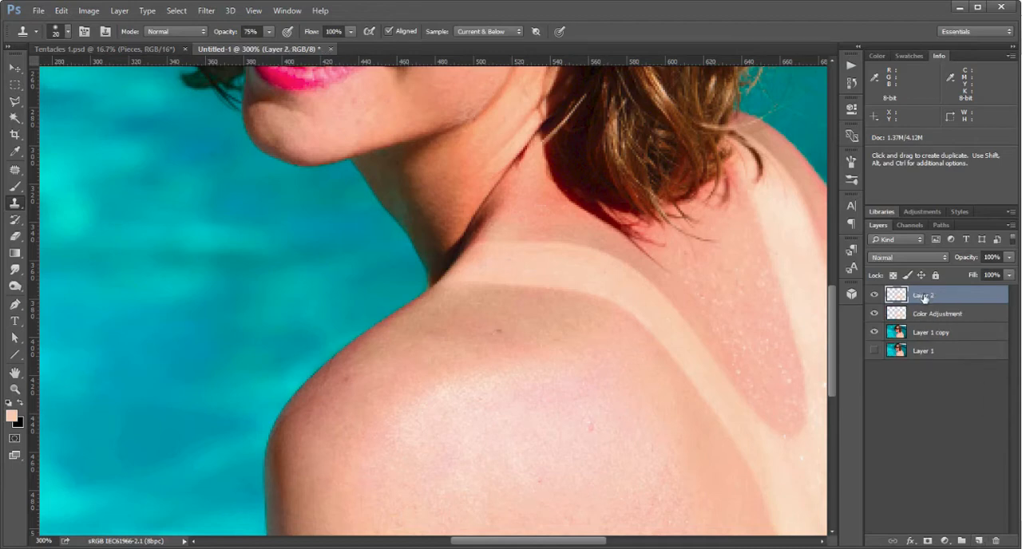
{"action": "type", "text": "Clone"}
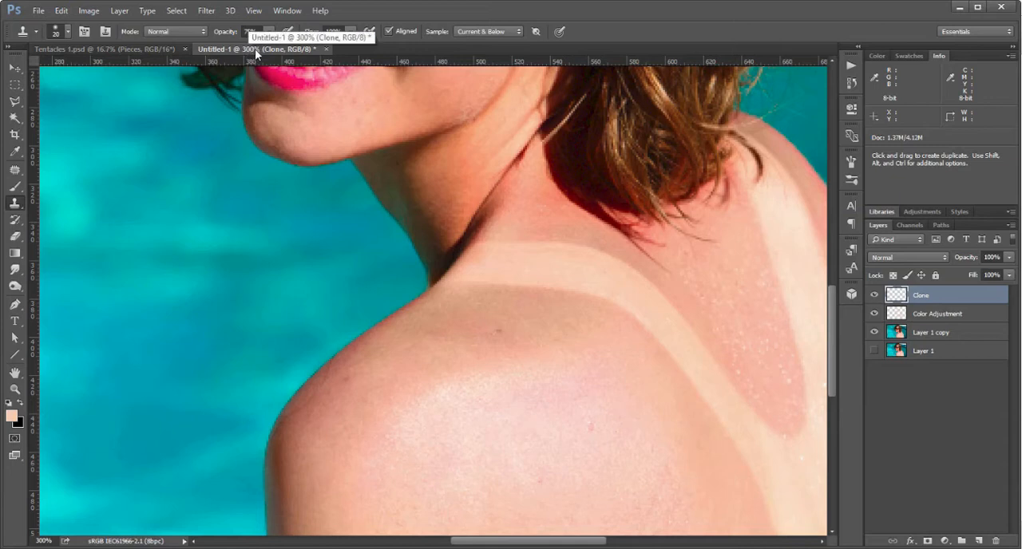
Switch the Clone Stamp sampling to Current Layer and back to Current & Below, keeping the Clone layer selected for painting.
{"action": "left_click", "coordinate": [511, 32]}
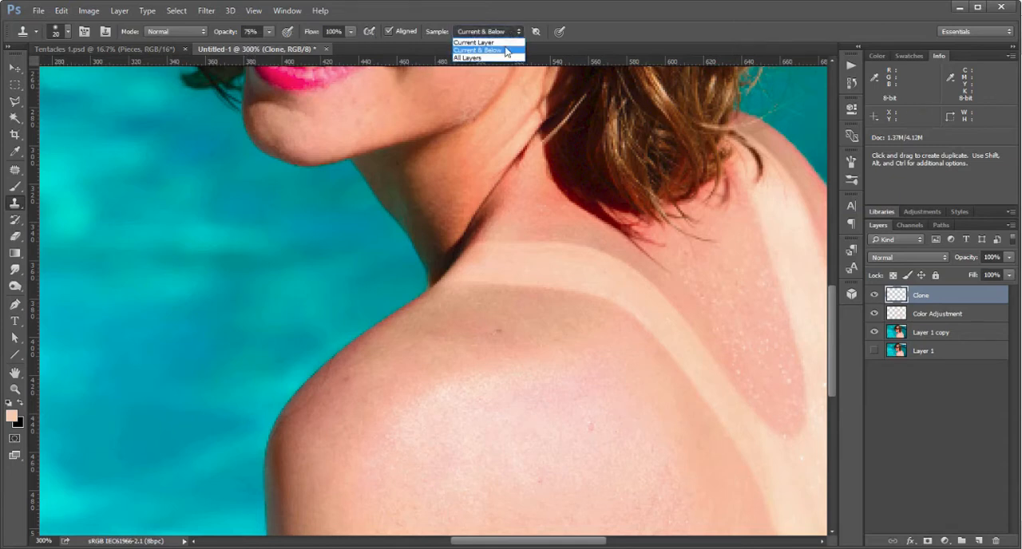
{"action": "left_click", "coordinate": [506, 39]}
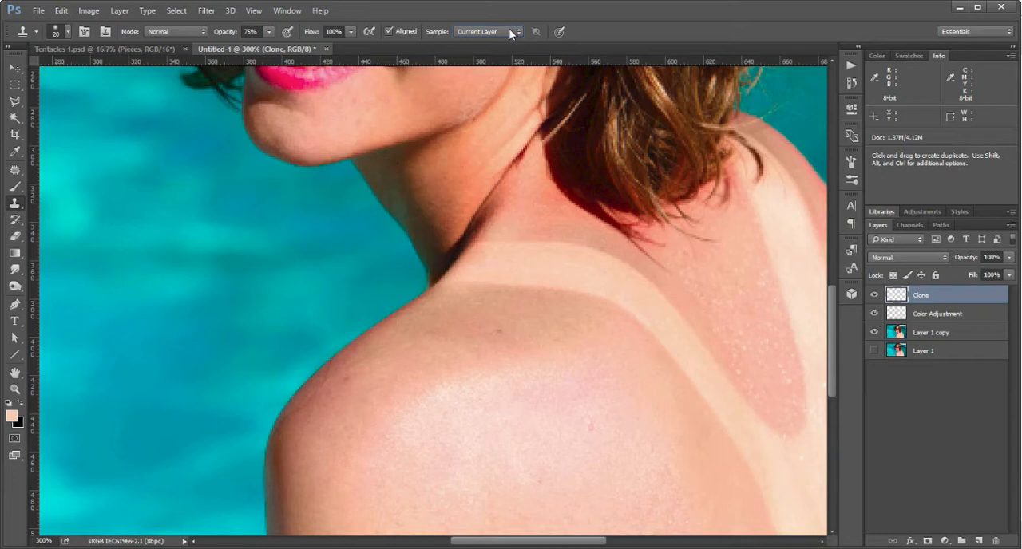
{"action": "left_click", "coordinate": [510, 32]}
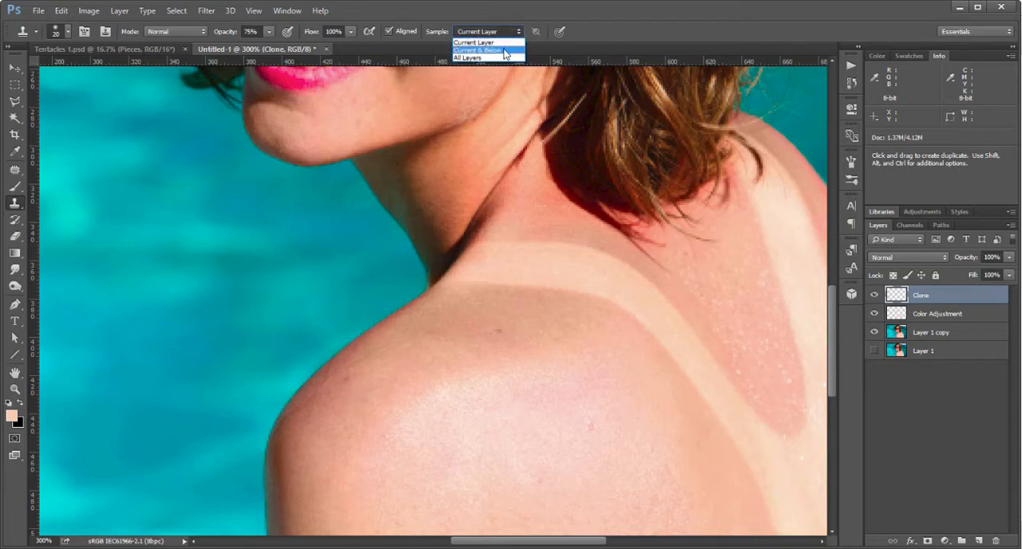
{"action": "left_click", "coordinate": [506, 51]}
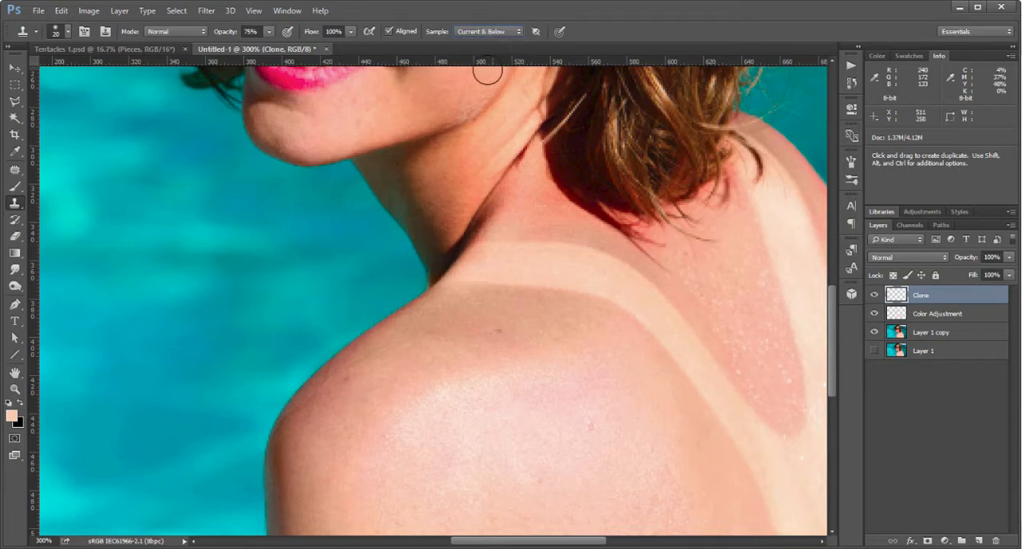
{"action": "left_click", "coordinate": [922, 334]}
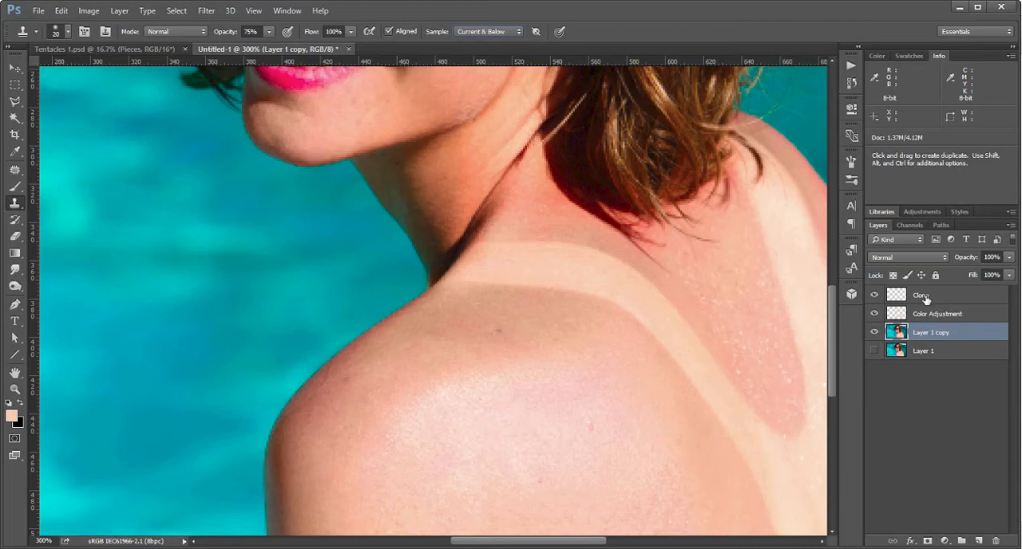
{"action": "left_click", "coordinate": [925, 297]}
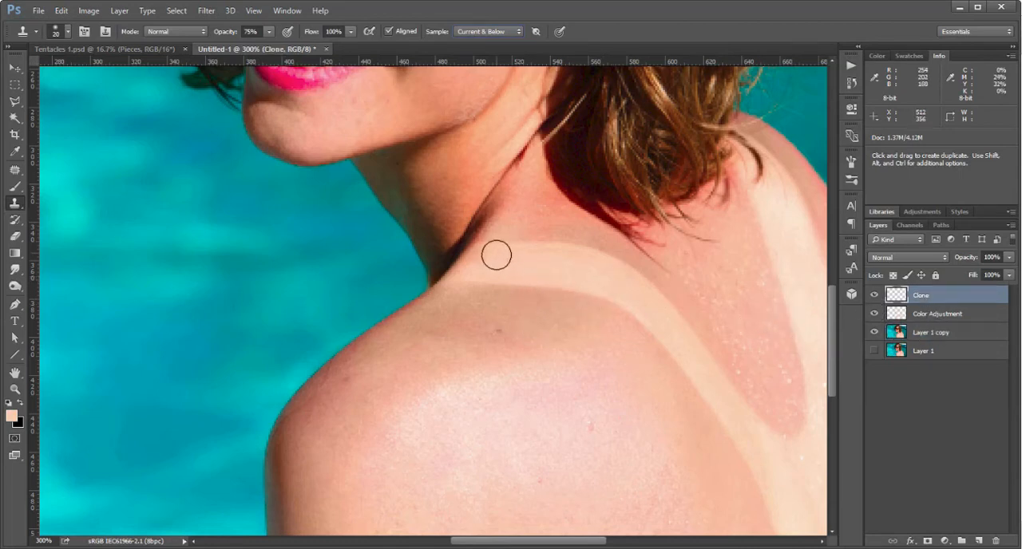
Try cloning shoulder skin over the pale strap mark near the neck at 75% opacity, and undo the strokes.
{"action": "key", "text": "alt"}
{"action": "key", "text": "alt"}
{"action": "left_click", "coordinate": [469, 312], "text": "alt"}
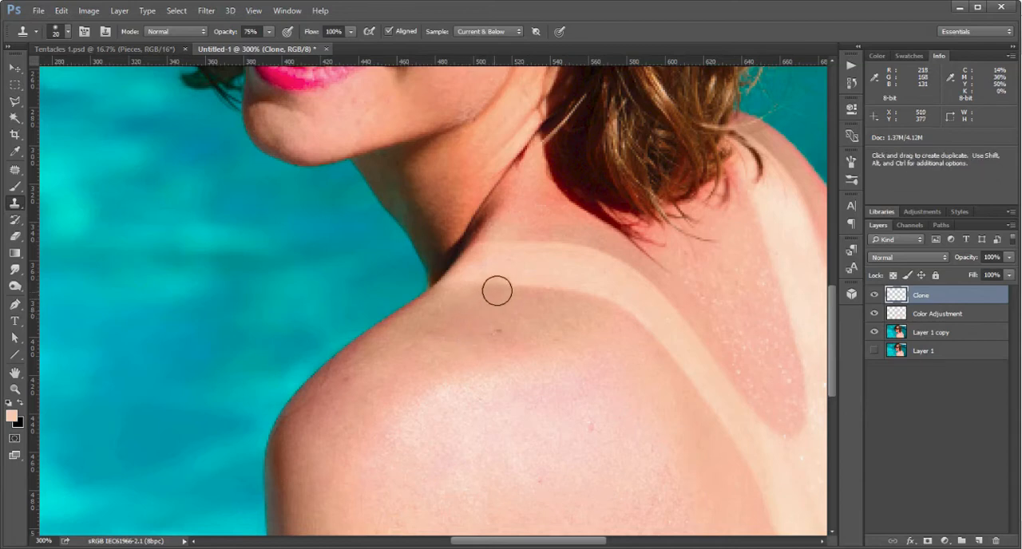
{"action": "mouse_move", "coordinate": [505, 281]}
{"action": "left_mouse_down"}
{"action": "mouse_move", "coordinate": [479, 285]}
{"action": "mouse_move", "coordinate": [579, 284]}
{"action": "left_mouse_up"}
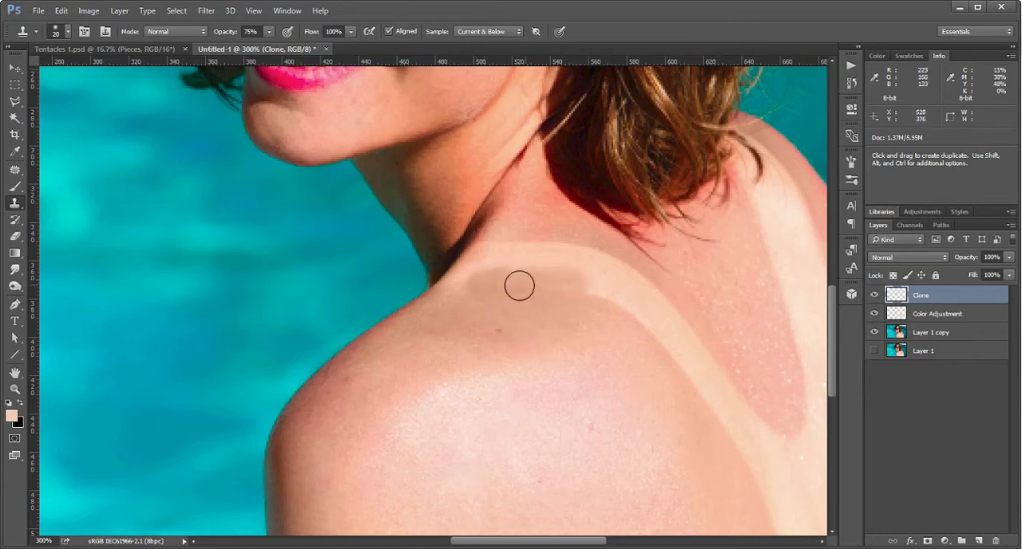
{"action": "key", "text": "ctrl"}
{"action": "key", "text": "ctrl+z"}
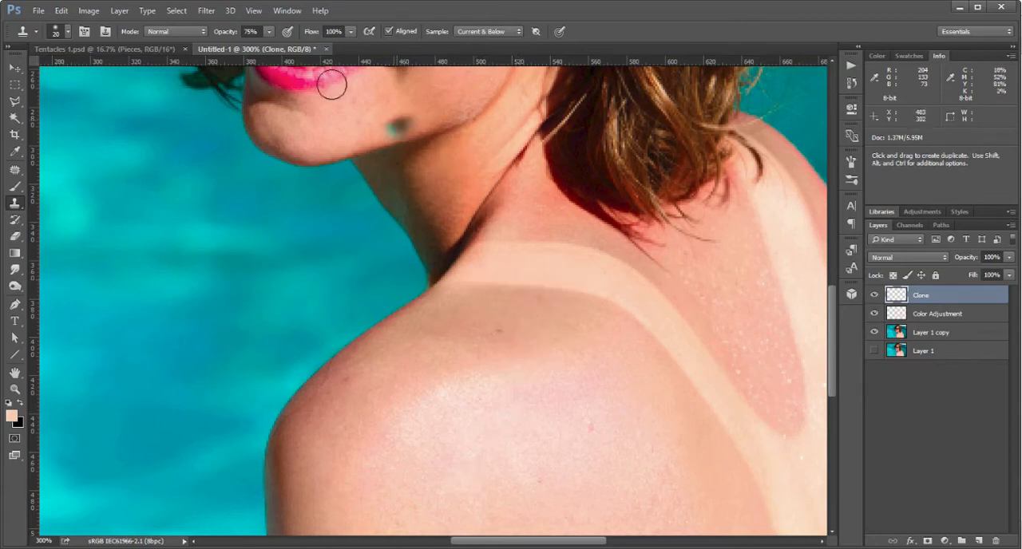
Lower the Clone Stamp opacity to 55% and clone shoulder skin over the lower part of the strap mark near the neck.
{"action": "left_click_drag", "start_coordinate": [258, 44], "coordinate": [257, 46]}
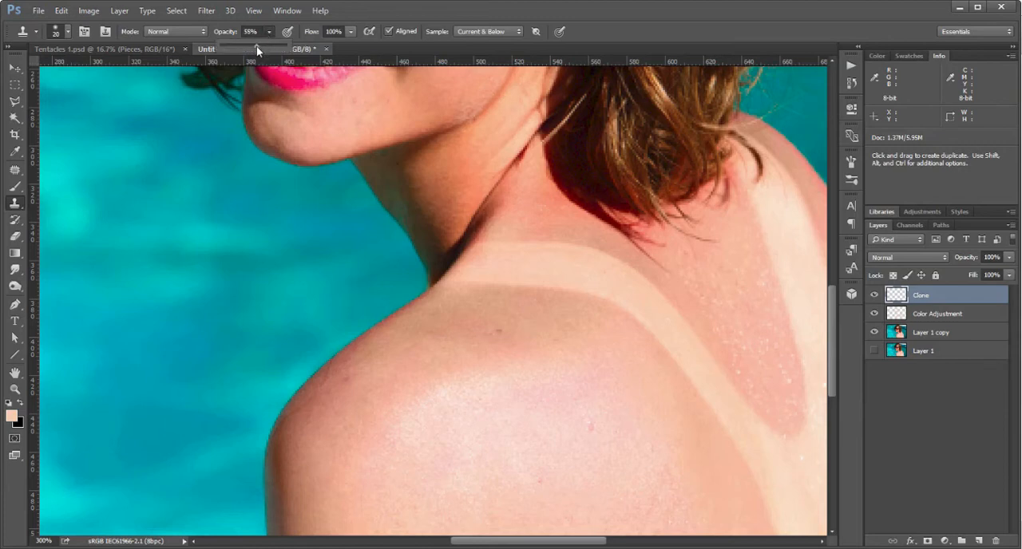
{"action": "key", "text": "alt"}
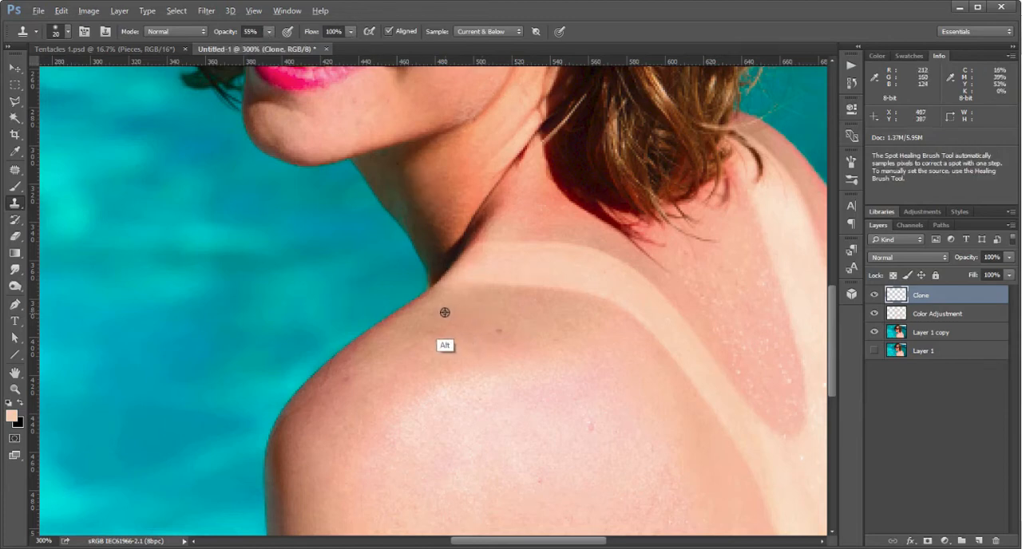
{"action": "left_click", "coordinate": [434, 310], "text": "alt"}
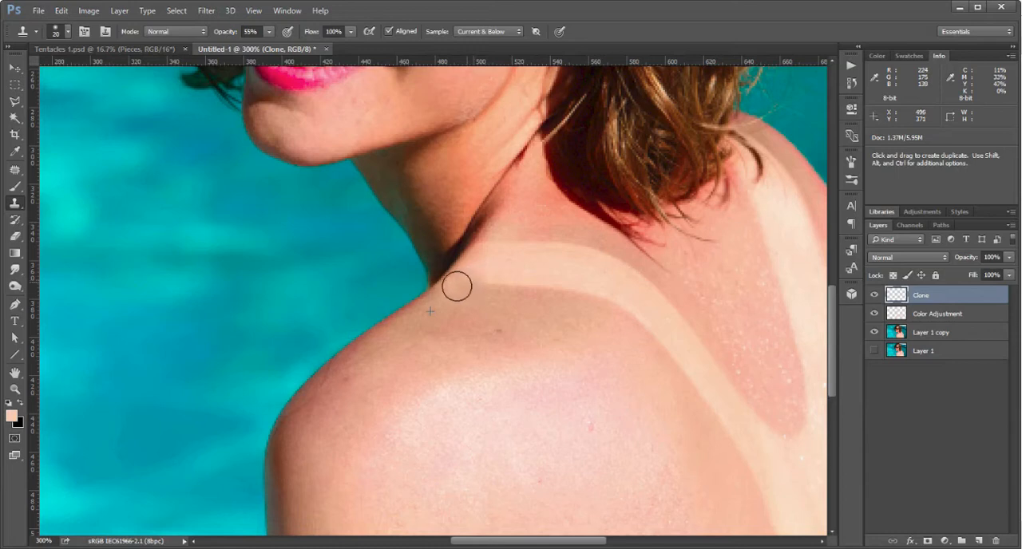
{"action": "mouse_move", "coordinate": [457, 286]}
{"action": "left_mouse_down"}
{"action": "mouse_move", "coordinate": [557, 279]}
{"action": "mouse_move", "coordinate": [607, 295]}
{"action": "mouse_move", "coordinate": [525, 277]}
{"action": "mouse_move", "coordinate": [470, 278]}
{"action": "mouse_move", "coordinate": [600, 287]}
{"action": "mouse_move", "coordinate": [479, 255]}
{"action": "mouse_move", "coordinate": [494, 252]}
{"action": "left_mouse_up"}
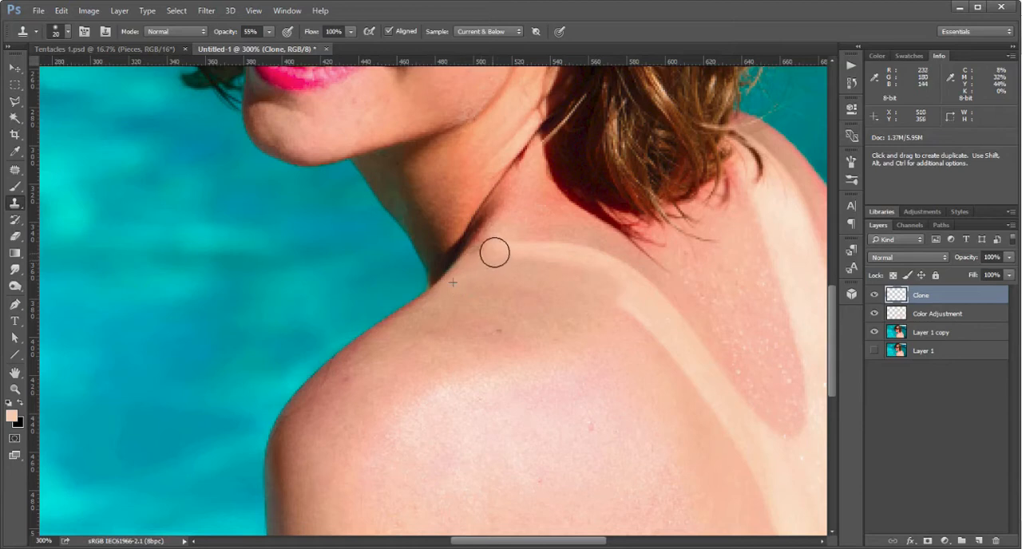
{"action": "key", "text": "ctrl+z"}
Clone over the strap mark's upper edge at the base of the neck, resampling skin from the neck and shoulder.
{"action": "left_click", "coordinate": [473, 286], "text": "alt"}
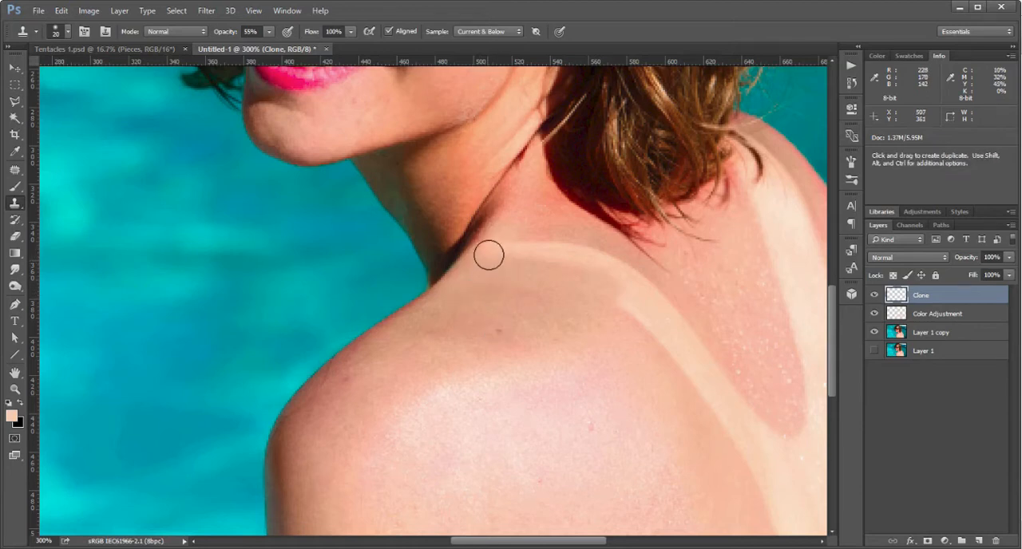
{"action": "mouse_move", "coordinate": [481, 251]}
{"action": "left_mouse_down"}
{"action": "mouse_move", "coordinate": [554, 250]}
{"action": "mouse_move", "coordinate": [529, 234]}
{"action": "mouse_move", "coordinate": [500, 241]}
{"action": "left_mouse_up"}
{"action": "left_click", "coordinate": [541, 213], "text": "alt"}
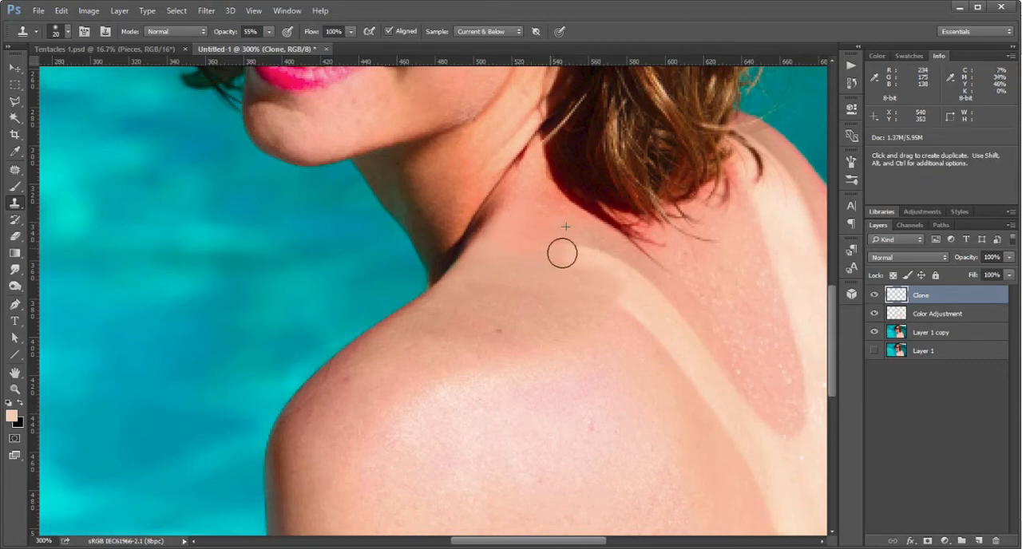
{"action": "left_click", "coordinate": [588, 311], "text": "alt"}
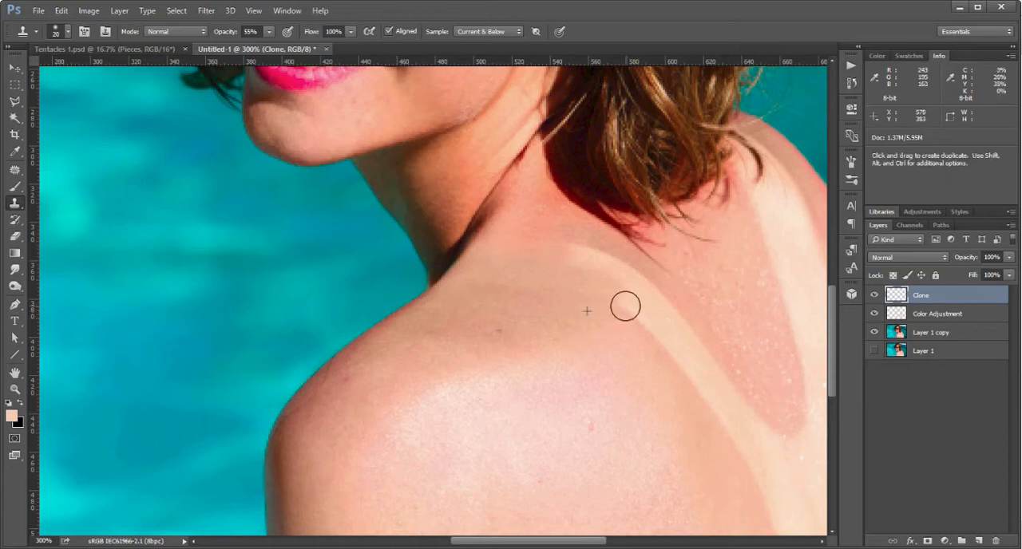
{"action": "left_click", "coordinate": [554, 291], "text": "alt"}
{"action": "left_click_drag", "start_coordinate": [574, 253], "coordinate": [617, 273]}
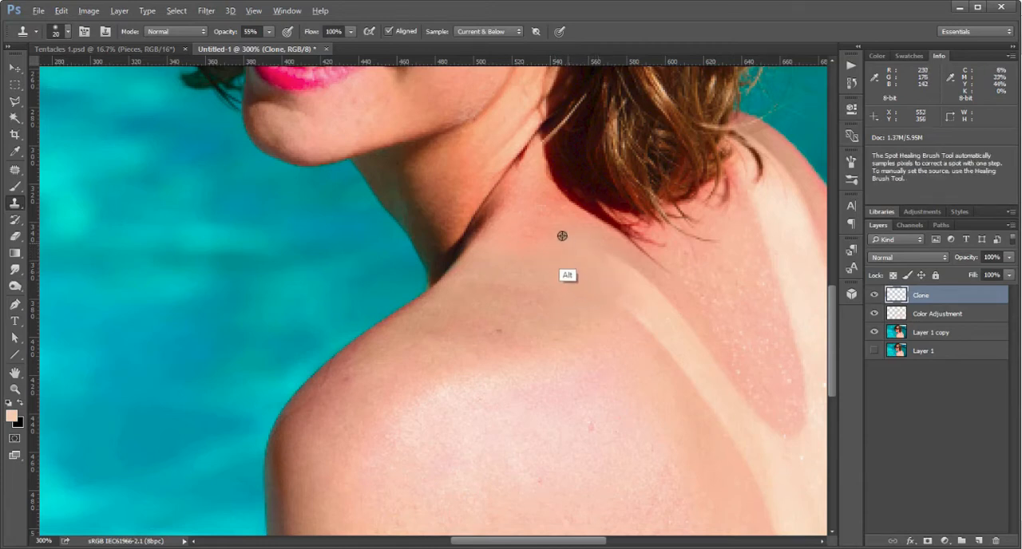
{"action": "left_click", "coordinate": [542, 213], "text": "alt"}
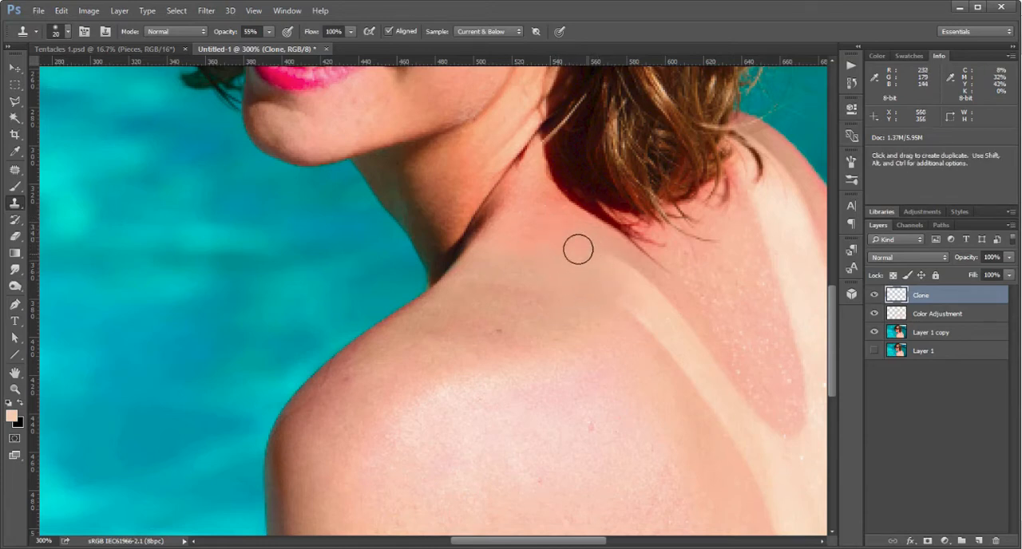
Clone nearby skin over the strap mark where it crosses the top of the shoulder toward the back.
{"action": "left_click_drag", "start_coordinate": [568, 338], "coordinate": [498, 253]}
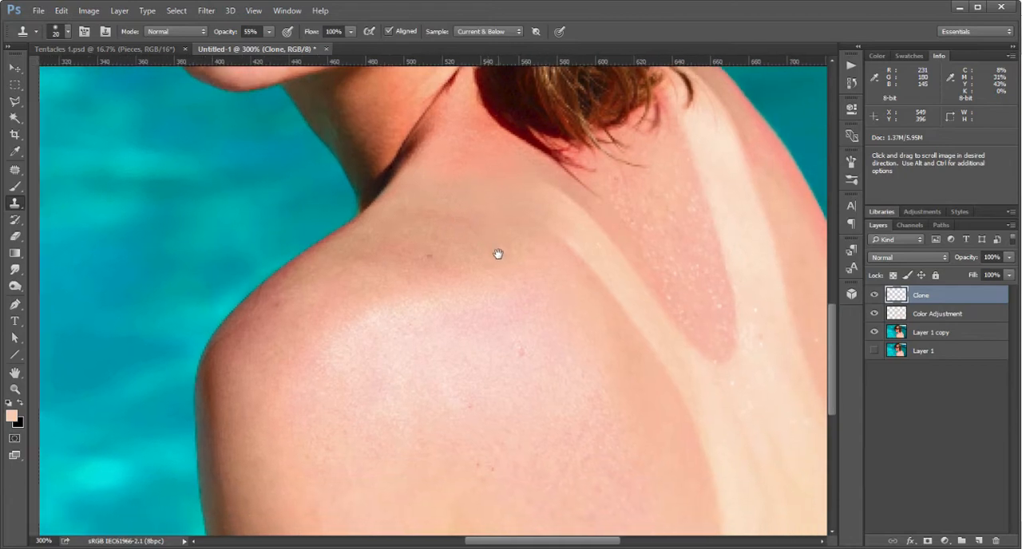
{"action": "left_click_drag", "start_coordinate": [618, 242], "coordinate": [596, 255]}
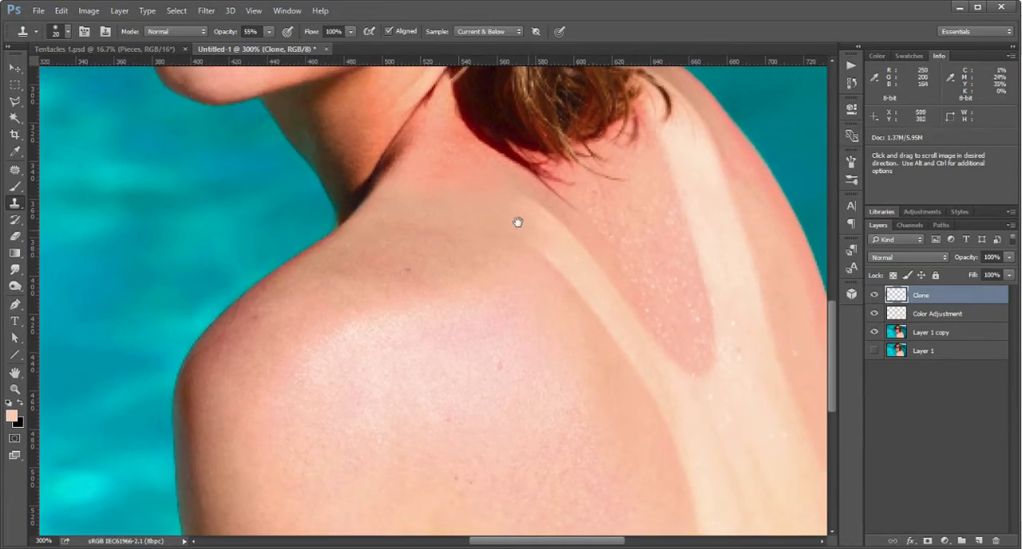
{"action": "left_click", "coordinate": [502, 189], "text": "alt"}
{"action": "mouse_move", "coordinate": [539, 214]}
{"action": "left_mouse_down"}
{"action": "mouse_move", "coordinate": [517, 202]}
{"action": "mouse_move", "coordinate": [548, 219]}
{"action": "mouse_move", "coordinate": [534, 210]}
{"action": "mouse_move", "coordinate": [543, 225]}
{"action": "mouse_move", "coordinate": [530, 222]}
{"action": "left_mouse_up"}
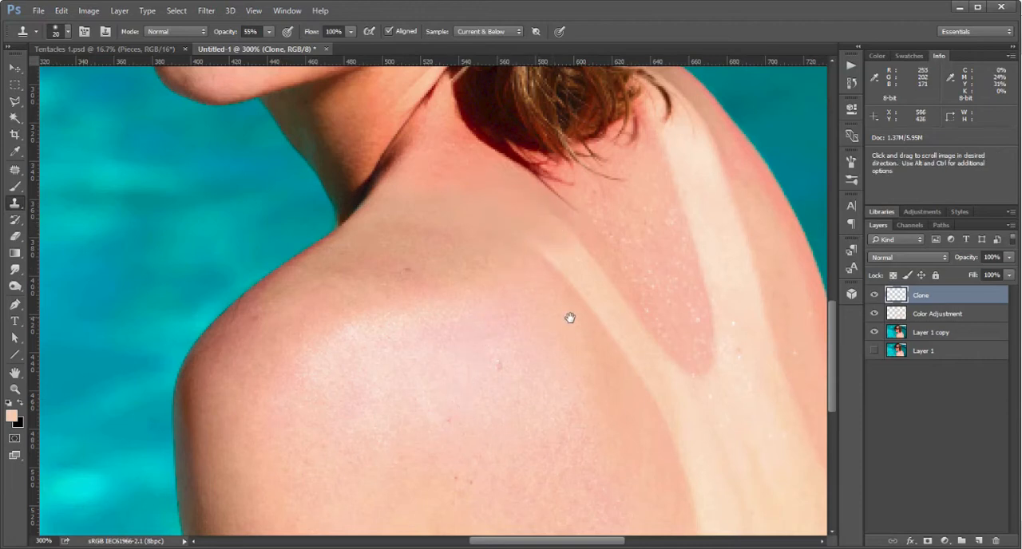
Sample the tanned skin beside the narrow strap mark and clone it over the mark's lower end, where the two straps meet.
{"action": "left_click_drag", "start_coordinate": [566, 316], "coordinate": [467, 273]}
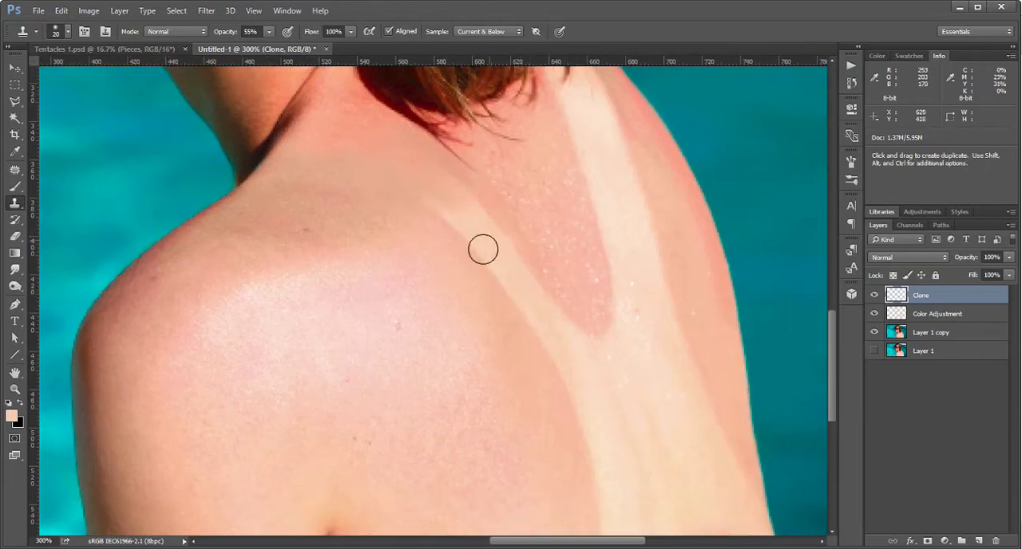
{"action": "left_click_drag", "start_coordinate": [531, 271], "coordinate": [479, 341]}
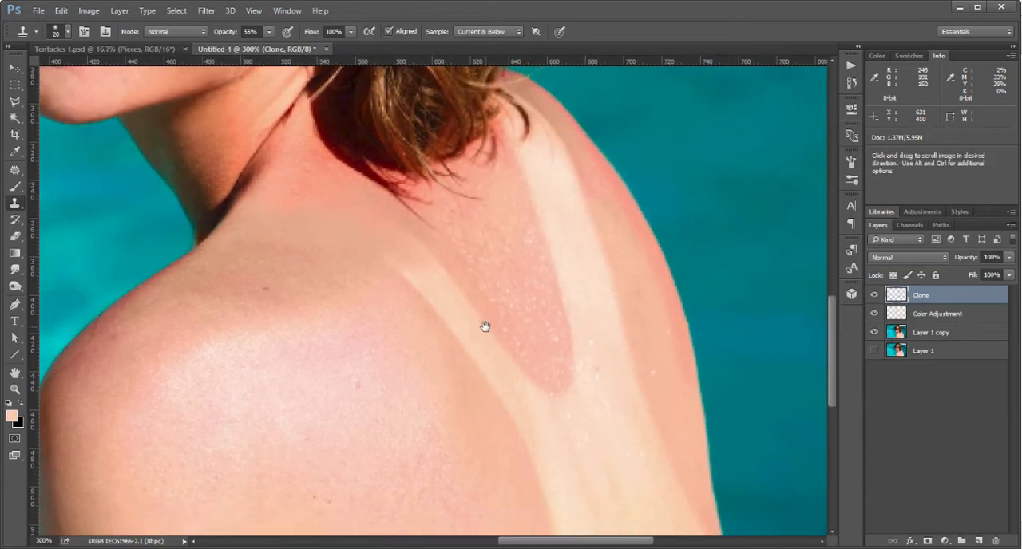
{"action": "left_click_drag", "start_coordinate": [526, 297], "coordinate": [554, 285]}
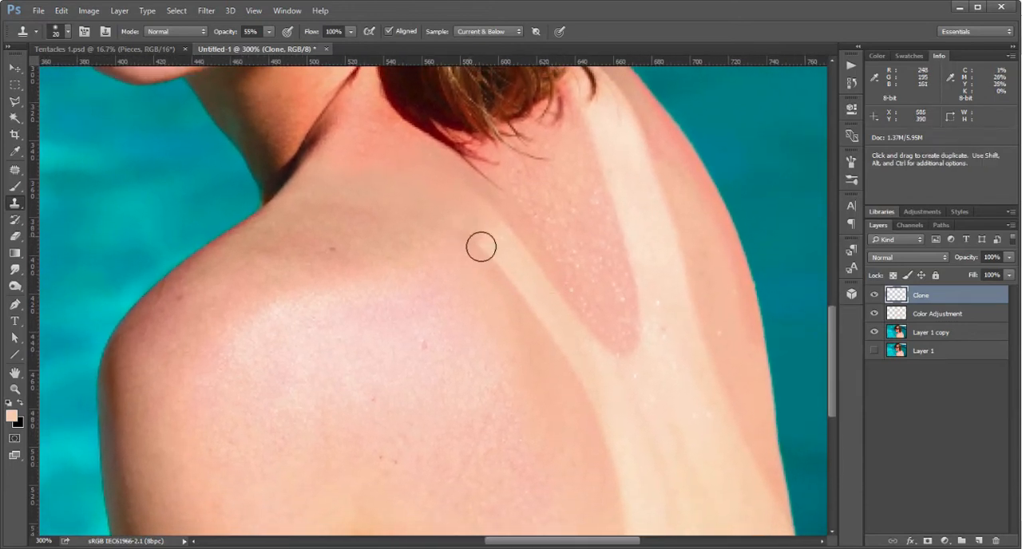
{"action": "left_click_drag", "start_coordinate": [517, 341], "coordinate": [546, 263]}
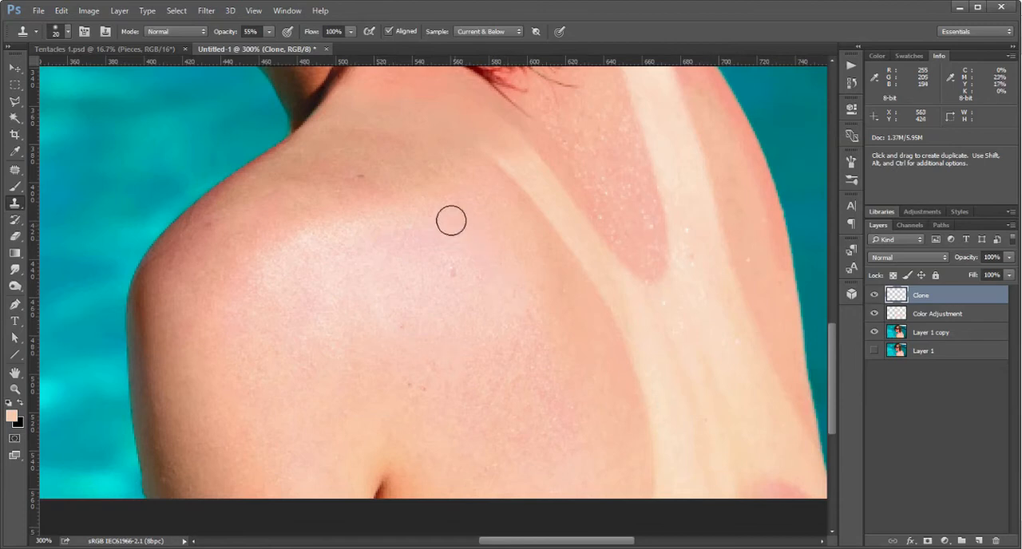
{"action": "left_click_drag", "start_coordinate": [518, 221], "coordinate": [493, 290]}
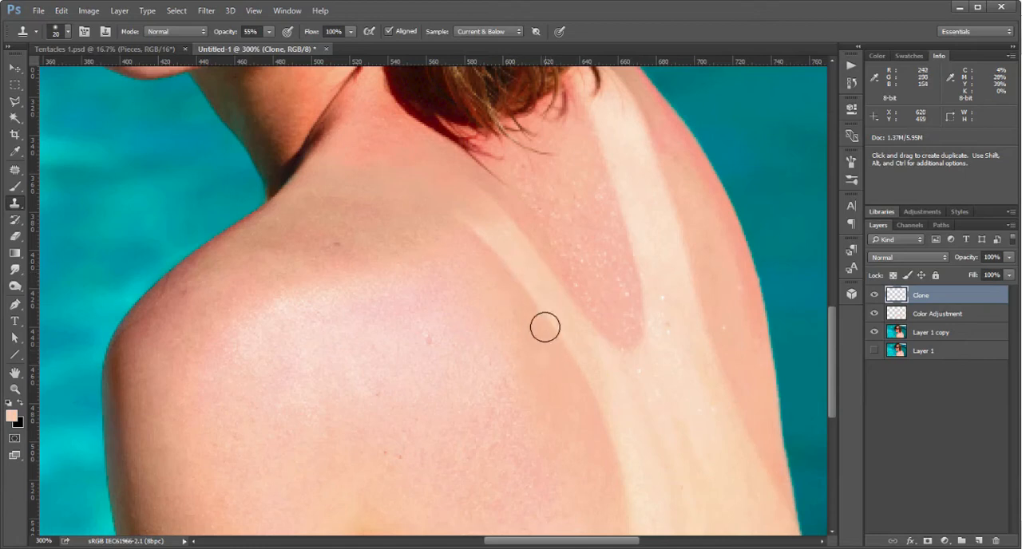
{"action": "key", "text": "alt"}
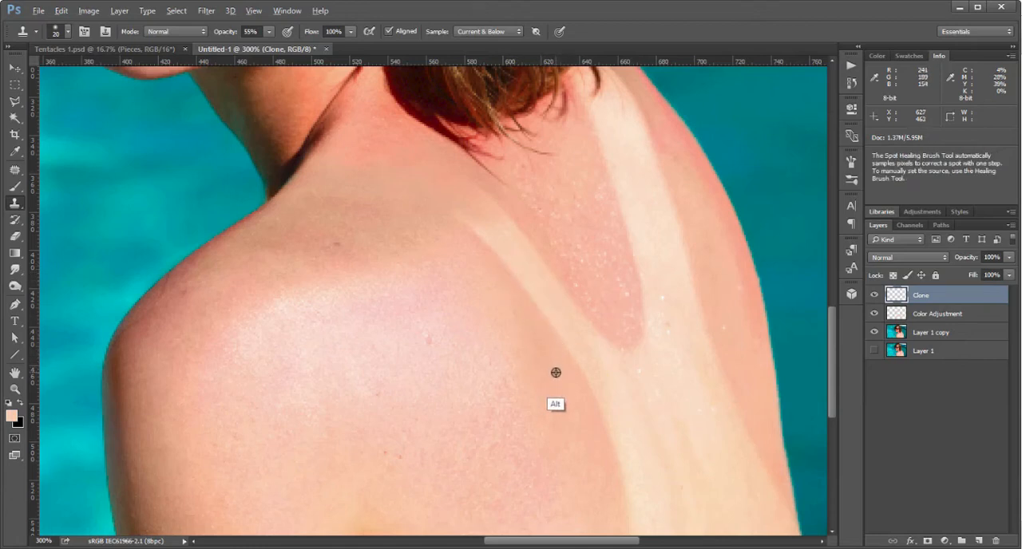
{"action": "left_click", "coordinate": [553, 367], "text": "alt"}
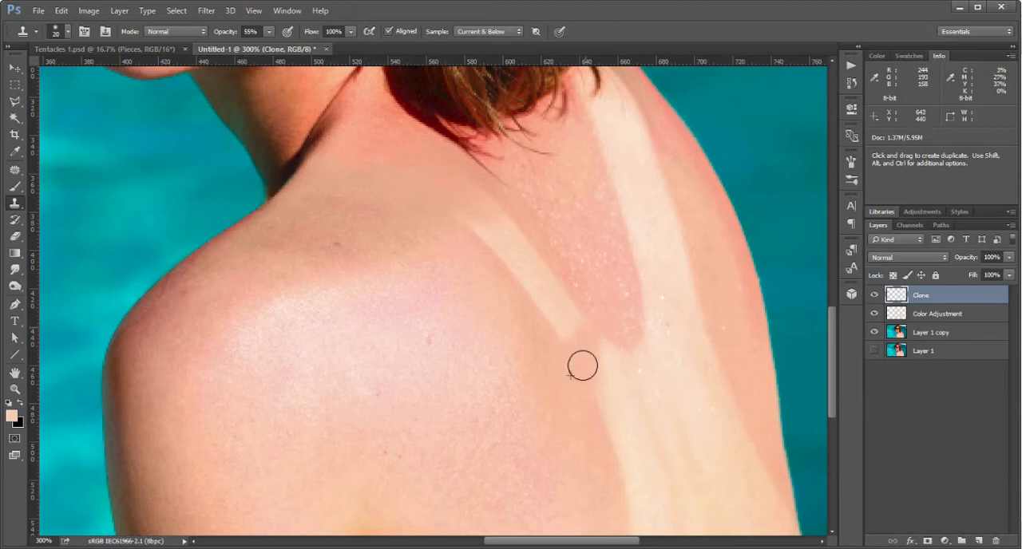
{"action": "left_click_drag", "start_coordinate": [584, 328], "coordinate": [594, 332]}
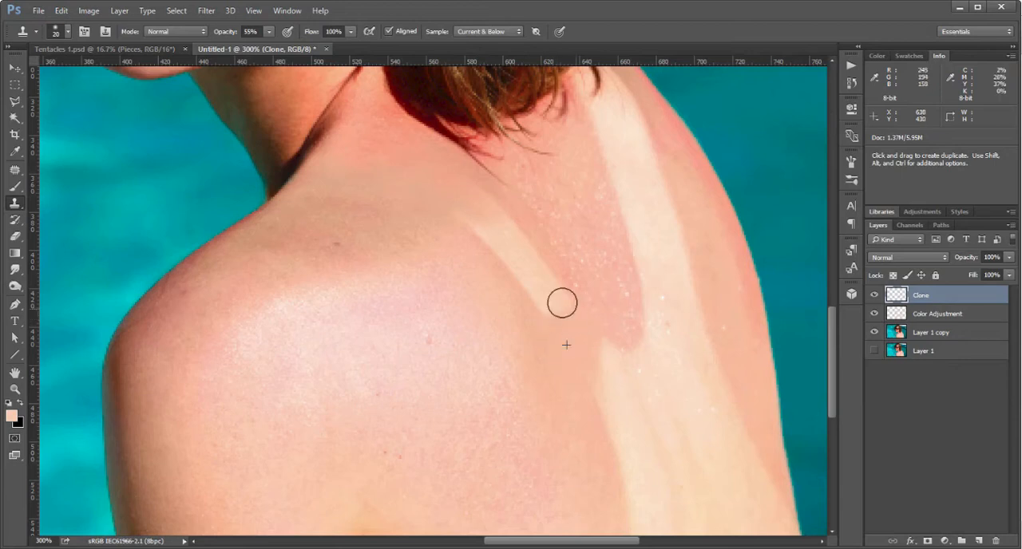
{"action": "left_click", "coordinate": [567, 357], "text": "alt"}
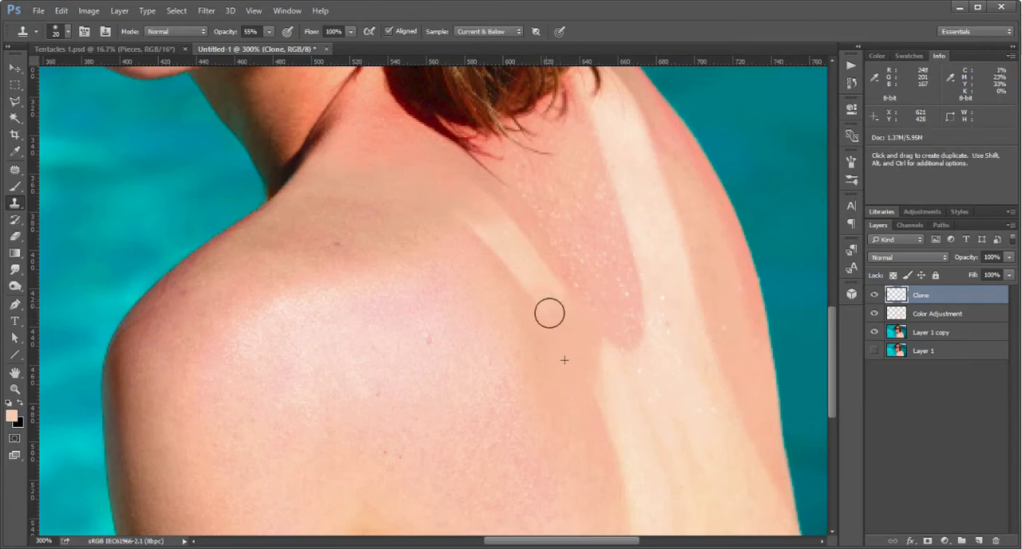
Clone over the remaining narrow strap mark up to the top of the shoulder, resampling the adjacent skin.
{"action": "mouse_move", "coordinate": [538, 293]}
{"action": "left_mouse_down"}
{"action": "mouse_move", "coordinate": [514, 262]}
{"action": "mouse_move", "coordinate": [526, 285]}
{"action": "mouse_move", "coordinate": [523, 260]}
{"action": "mouse_move", "coordinate": [542, 281]}
{"action": "mouse_move", "coordinate": [533, 261]}
{"action": "mouse_move", "coordinate": [531, 271]}
{"action": "mouse_move", "coordinate": [503, 244]}
{"action": "left_mouse_up"}
{"action": "key", "text": "alt"}
{"action": "left_click", "coordinate": [526, 264], "text": "alt"}
{"action": "mouse_move", "coordinate": [494, 209]}
{"action": "left_mouse_down"}
{"action": "mouse_move", "coordinate": [517, 233]}
{"action": "mouse_move", "coordinate": [501, 215]}
{"action": "mouse_move", "coordinate": [514, 254]}
{"action": "mouse_move", "coordinate": [469, 217]}
{"action": "mouse_move", "coordinate": [492, 235]}
{"action": "left_mouse_up"}
{"action": "left_click", "coordinate": [523, 280], "text": "alt"}
{"action": "key", "text": "space"}
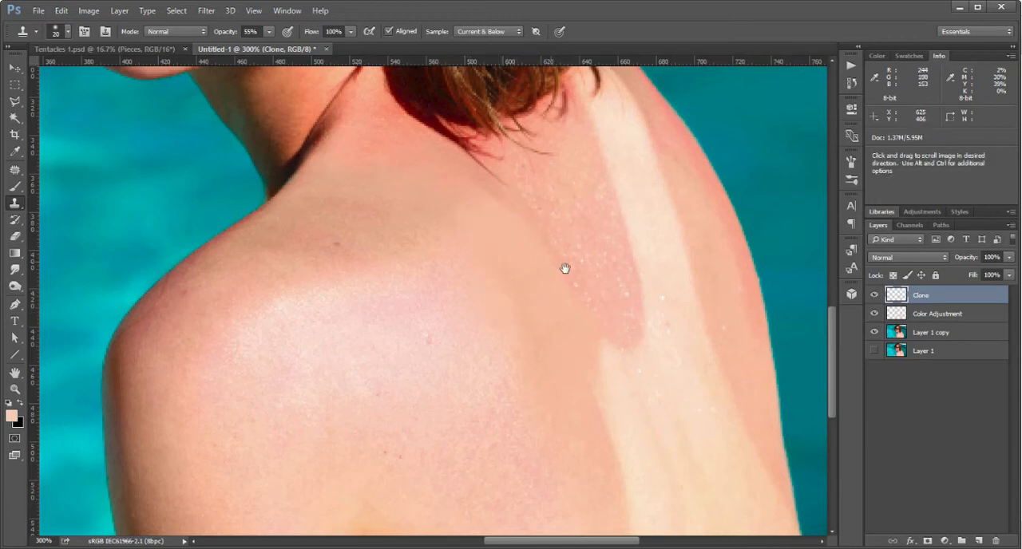
Clone nearby skin along the edge of the reddish speckled patch between the two straps, resampling around it to blend the patch in.
{"action": "left_click", "coordinate": [597, 269], "text": "alt"}
{"action": "mouse_move", "coordinate": [576, 299]}
{"action": "left_mouse_down"}
{"action": "mouse_move", "coordinate": [559, 269]}
{"action": "mouse_move", "coordinate": [561, 295]}
{"action": "left_mouse_up"}
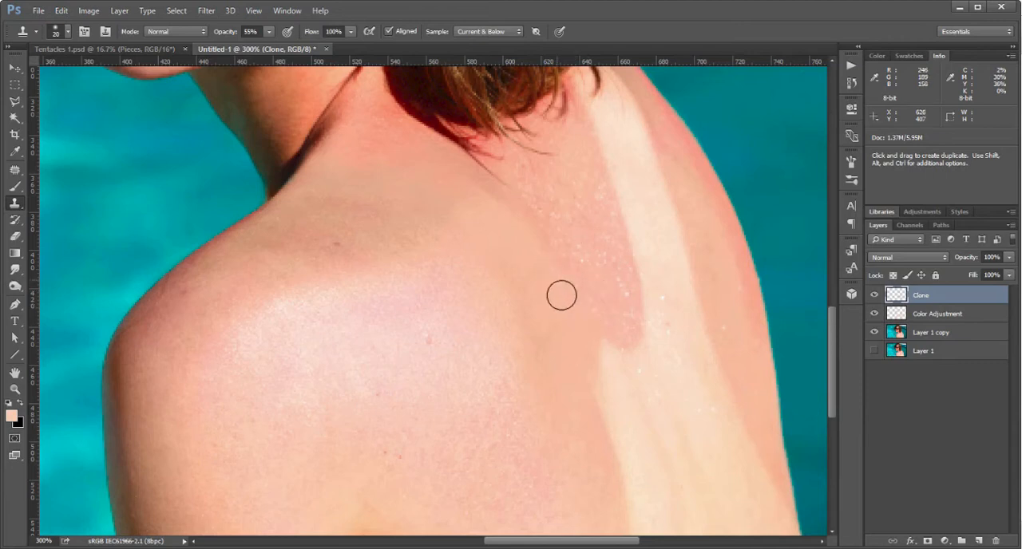
{"action": "left_click_drag", "start_coordinate": [536, 246], "coordinate": [522, 228]}
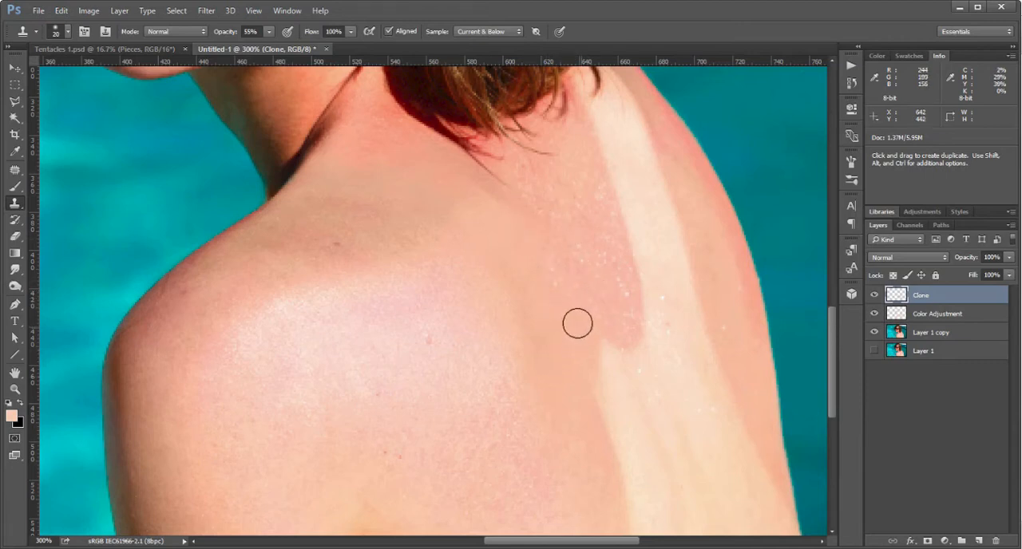
{"action": "left_click_drag", "start_coordinate": [586, 336], "coordinate": [593, 332]}
{"action": "left_click", "coordinate": [608, 328], "text": "alt"}
{"action": "mouse_move", "coordinate": [636, 367]}
{"action": "left_mouse_down"}
{"action": "mouse_move", "coordinate": [610, 339]}
{"action": "mouse_move", "coordinate": [642, 376]}
{"action": "mouse_move", "coordinate": [594, 274]}
{"action": "mouse_move", "coordinate": [617, 297]}
{"action": "mouse_move", "coordinate": [595, 216]}
{"action": "mouse_move", "coordinate": [610, 281]}
{"action": "mouse_move", "coordinate": [591, 320]}
{"action": "mouse_move", "coordinate": [571, 267]}
{"action": "mouse_move", "coordinate": [581, 325]}
{"action": "mouse_move", "coordinate": [564, 235]}
{"action": "mouse_move", "coordinate": [609, 322]}
{"action": "left_mouse_up"}
{"action": "left_click", "coordinate": [577, 213], "text": "alt"}
Sample the tanned skin outside the wide strap mark and clone it over the outer edge of the mark's upper half.
{"action": "left_click_drag", "start_coordinate": [645, 250], "coordinate": [614, 372]}
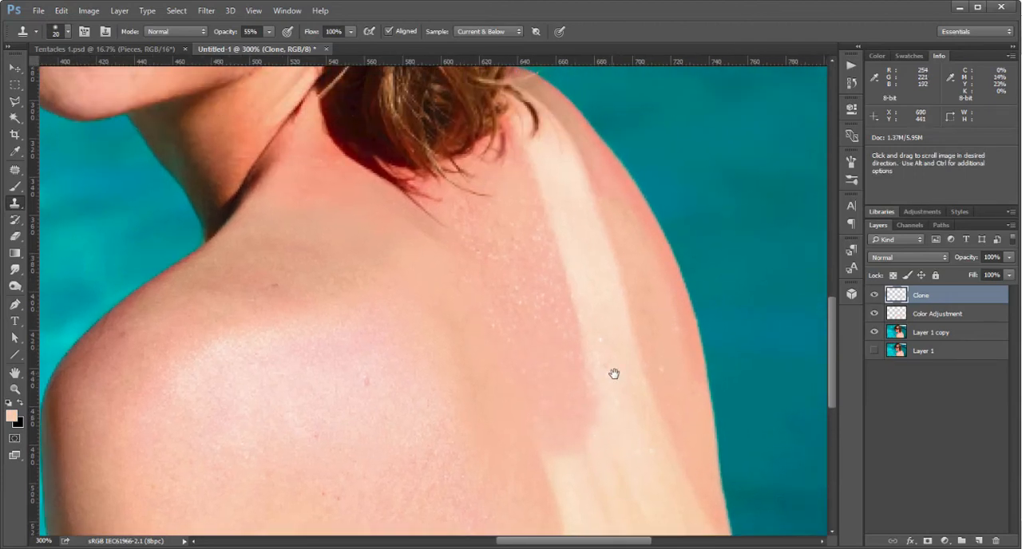
{"action": "left_click", "coordinate": [650, 324], "text": "alt"}
{"action": "mouse_move", "coordinate": [625, 325]}
{"action": "left_mouse_down"}
{"action": "mouse_move", "coordinate": [632, 351]}
{"action": "mouse_move", "coordinate": [611, 275]}
{"action": "left_mouse_up"}
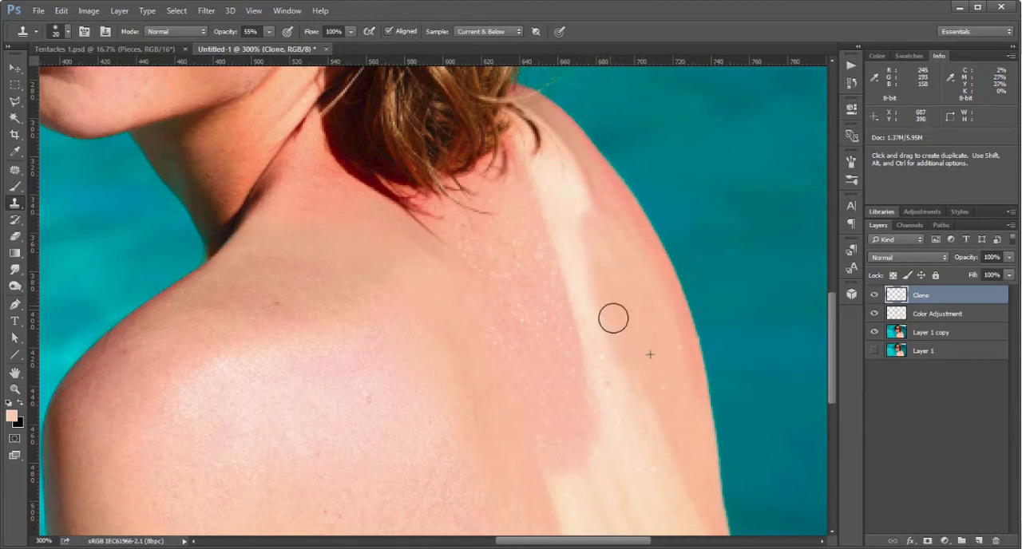
Clone over the middle stretch of the wide strap mark, resampling tanned skin on both sides of it.
{"action": "key", "text": "space"}
{"action": "left_click_drag", "start_coordinate": [631, 360], "coordinate": [598, 244]}
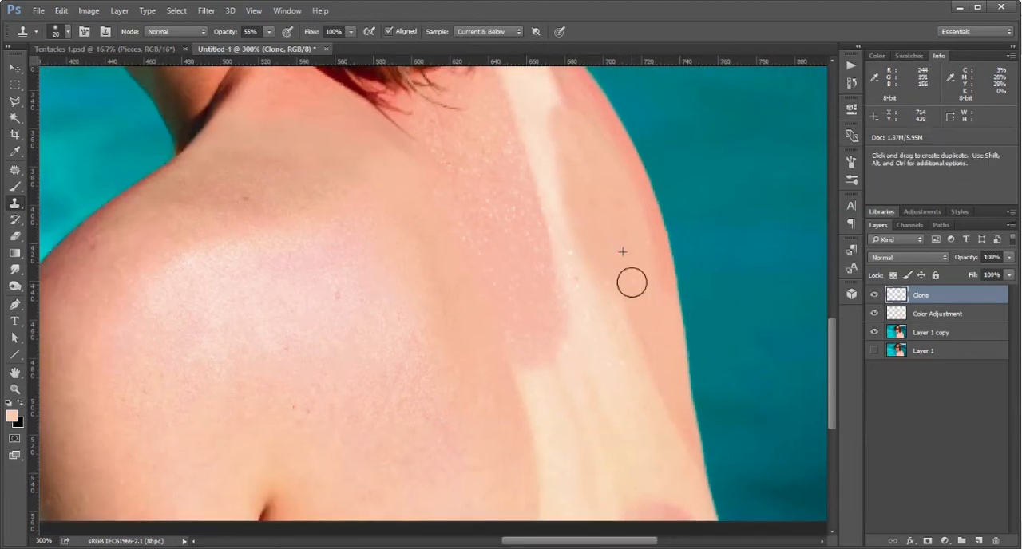
{"action": "left_click", "coordinate": [625, 261], "text": "alt"}
{"action": "mouse_move", "coordinate": [623, 303]}
{"action": "left_mouse_down"}
{"action": "mouse_move", "coordinate": [609, 274]}
{"action": "mouse_move", "coordinate": [634, 363]}
{"action": "mouse_move", "coordinate": [582, 226]}
{"action": "left_mouse_up"}
{"action": "left_click", "coordinate": [615, 296], "text": "alt"}
{"action": "mouse_move", "coordinate": [586, 271]}
{"action": "left_mouse_down"}
{"action": "mouse_move", "coordinate": [584, 252]}
{"action": "mouse_move", "coordinate": [605, 325]}
{"action": "mouse_move", "coordinate": [554, 281]}
{"action": "mouse_move", "coordinate": [563, 273]}
{"action": "mouse_move", "coordinate": [529, 194]}
{"action": "mouse_move", "coordinate": [556, 276]}
{"action": "mouse_move", "coordinate": [566, 277]}
{"action": "mouse_move", "coordinate": [528, 198]}
{"action": "mouse_move", "coordinate": [558, 245]}
{"action": "left_mouse_up"}
{"action": "key", "text": "space"}
{"action": "left_click", "coordinate": [530, 317], "text": "alt"}
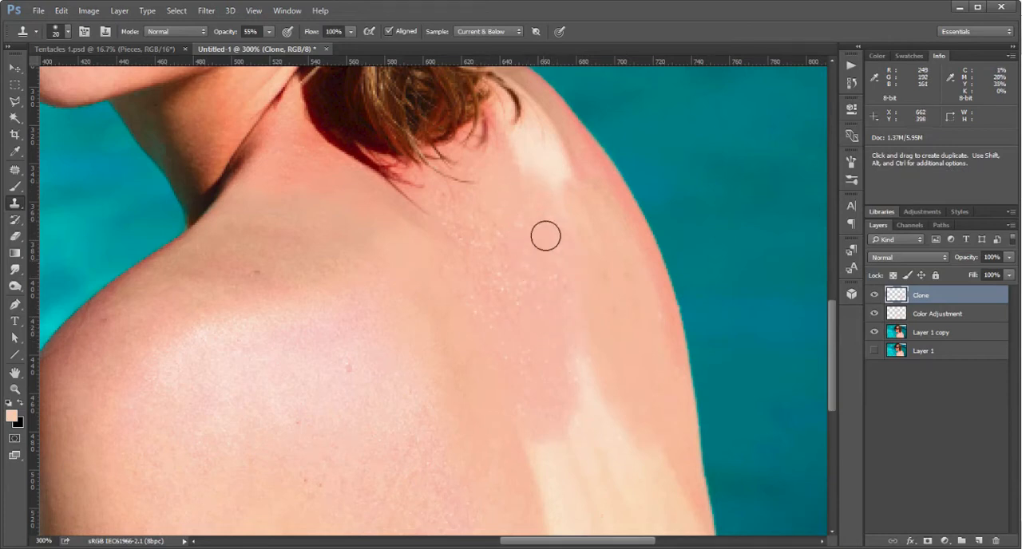
Clone skin from the upper back over the pale upper end of the wide strap mark, just below the hair.
{"action": "left_click_drag", "start_coordinate": [628, 227], "coordinate": [616, 283]}
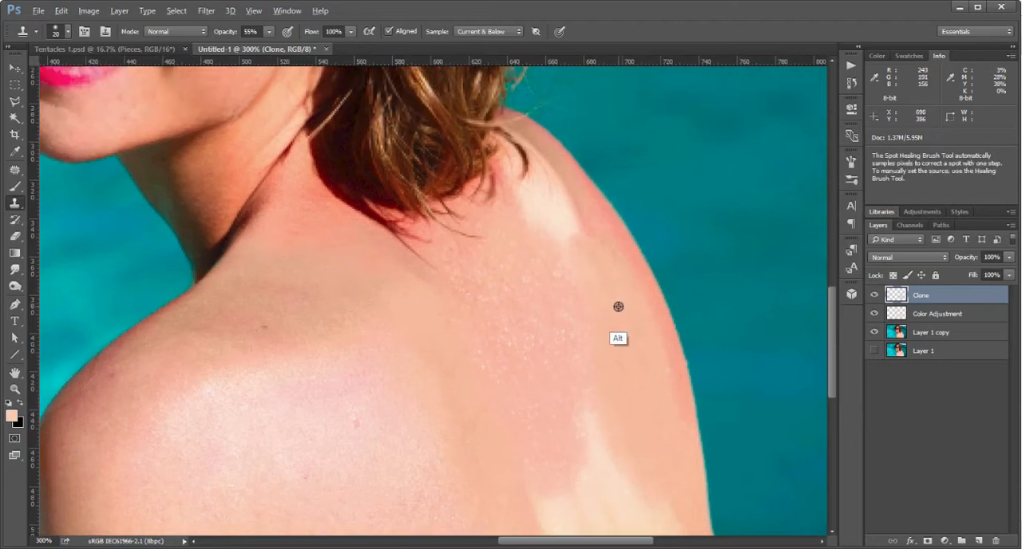
{"action": "mouse_move", "coordinate": [564, 237]}
{"action": "left_mouse_down"}
{"action": "mouse_move", "coordinate": [562, 184]}
{"action": "mouse_move", "coordinate": [566, 216]}
{"action": "mouse_move", "coordinate": [525, 208]}
{"action": "mouse_move", "coordinate": [541, 202]}
{"action": "mouse_move", "coordinate": [545, 267]}
{"action": "left_mouse_up"}
{"action": "left_click", "coordinate": [597, 260], "text": "alt"}
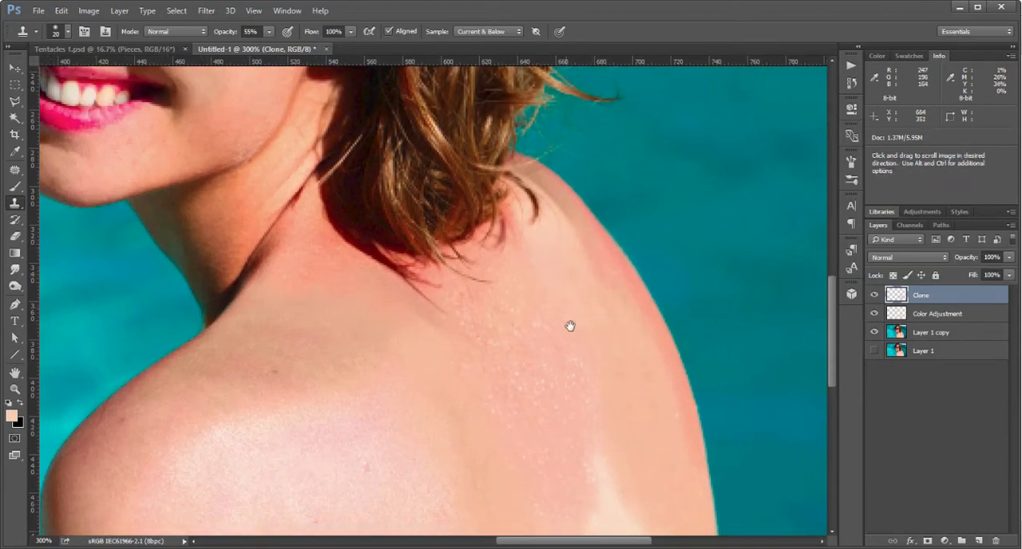
{"action": "mouse_move", "coordinate": [570, 326]}
{"action": "left_mouse_down"}
{"action": "mouse_move", "coordinate": [508, 205]}
{"action": "mouse_move", "coordinate": [548, 250]}
{"action": "left_mouse_up"}
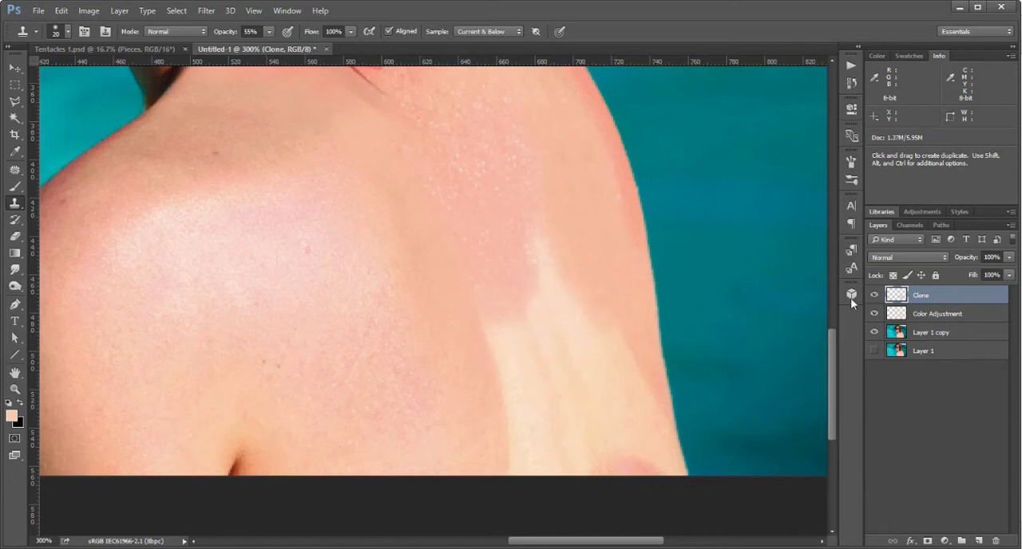
Add a layer named Darkness in Darken blend mode, and sample the tanned skin beside the pale lower mark as the brush color.
{"action": "left_click", "coordinate": [978, 542]}
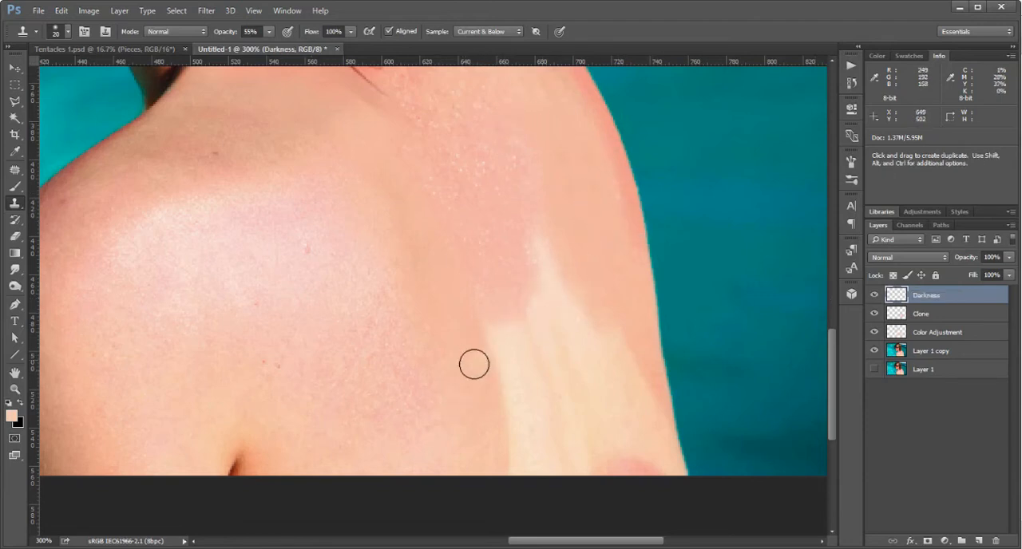
{"action": "mouse_move", "coordinate": [474, 364]}
{"action": "left_mouse_down"}
{"action": "mouse_move", "coordinate": [495, 340]}
{"action": "mouse_move", "coordinate": [489, 368]}
{"action": "left_mouse_up"}
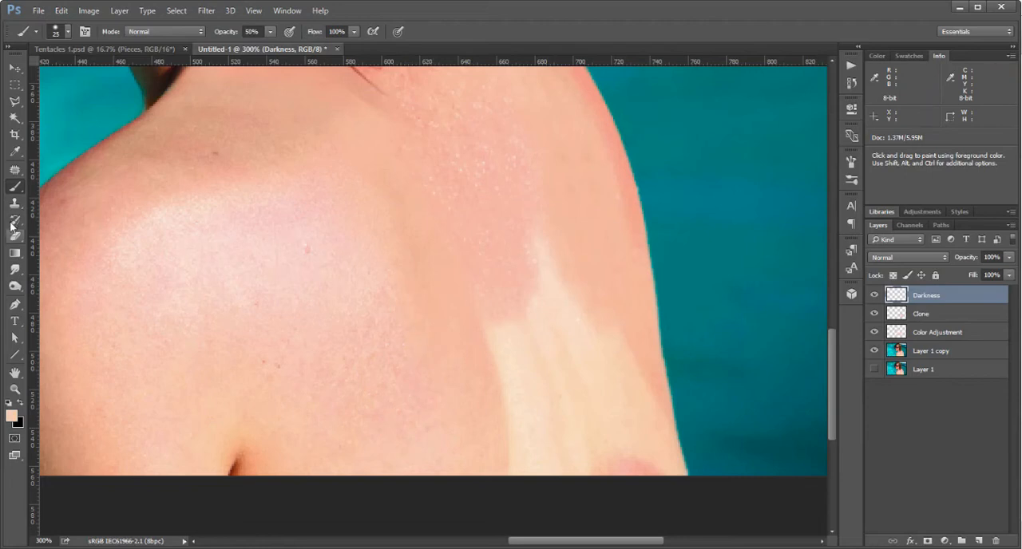
{"action": "key", "text": "b"}
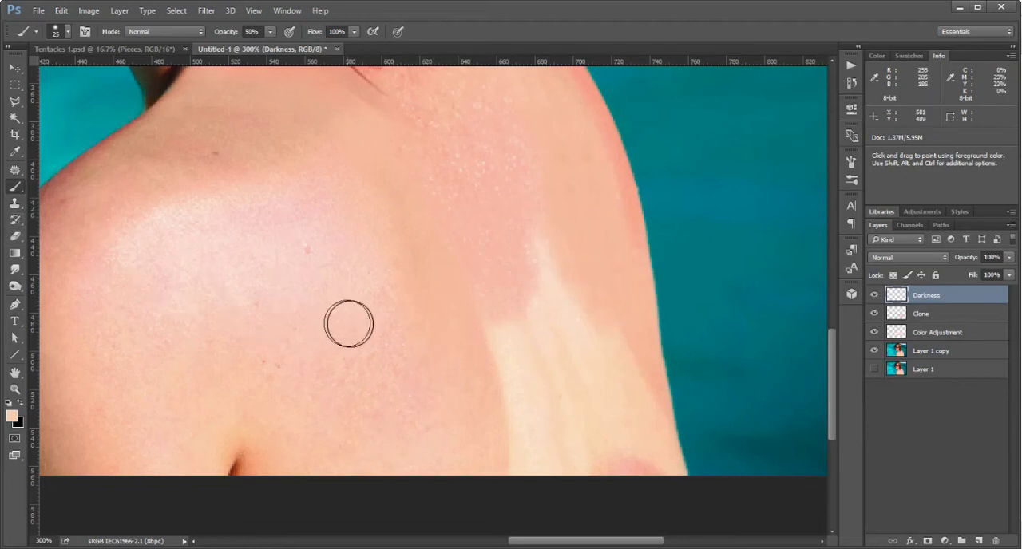
{"action": "left_click", "coordinate": [492, 382], "text": "alt"}
{"action": "left_click", "coordinate": [483, 403], "text": "alt"}
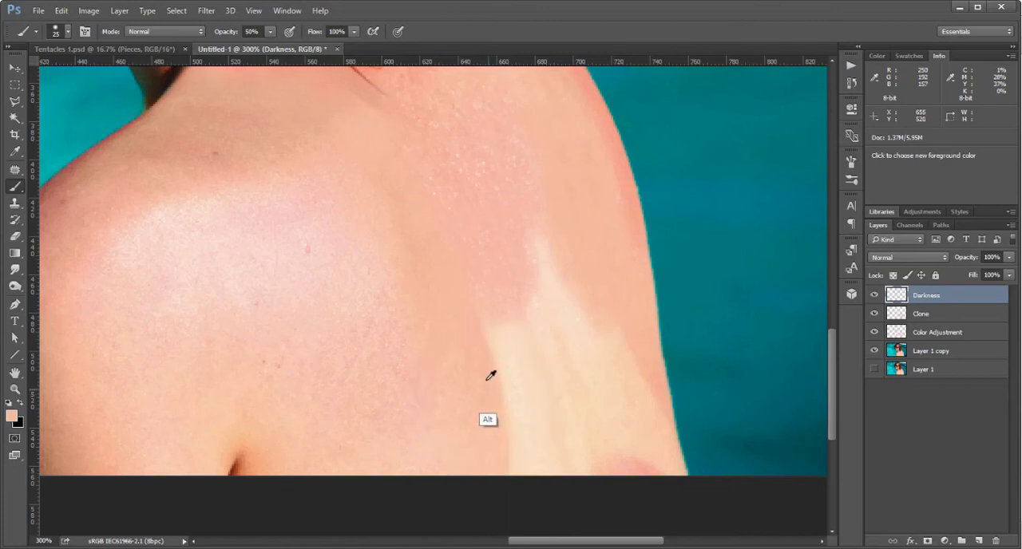
{"action": "left_click", "coordinate": [919, 259]}
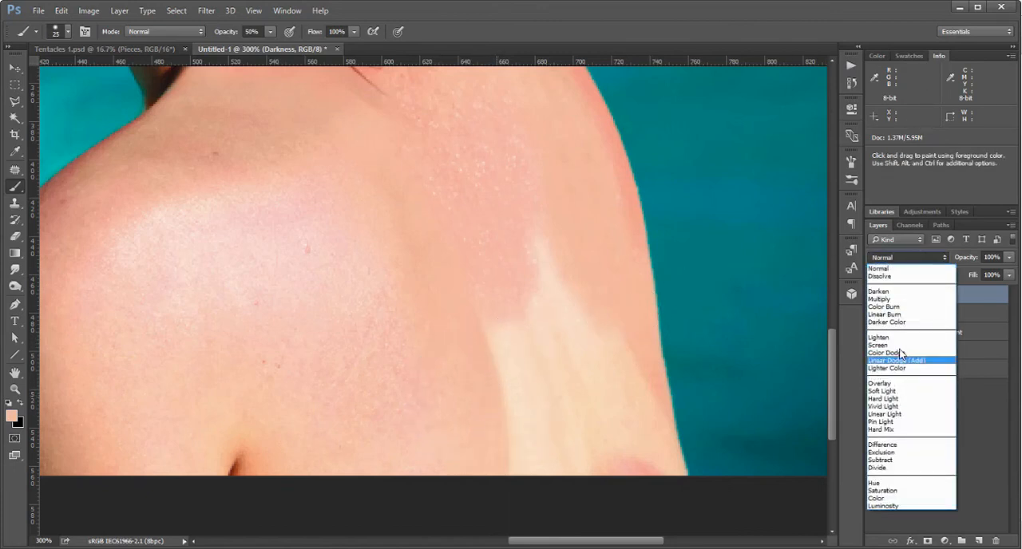
{"action": "left_click", "coordinate": [886, 292]}
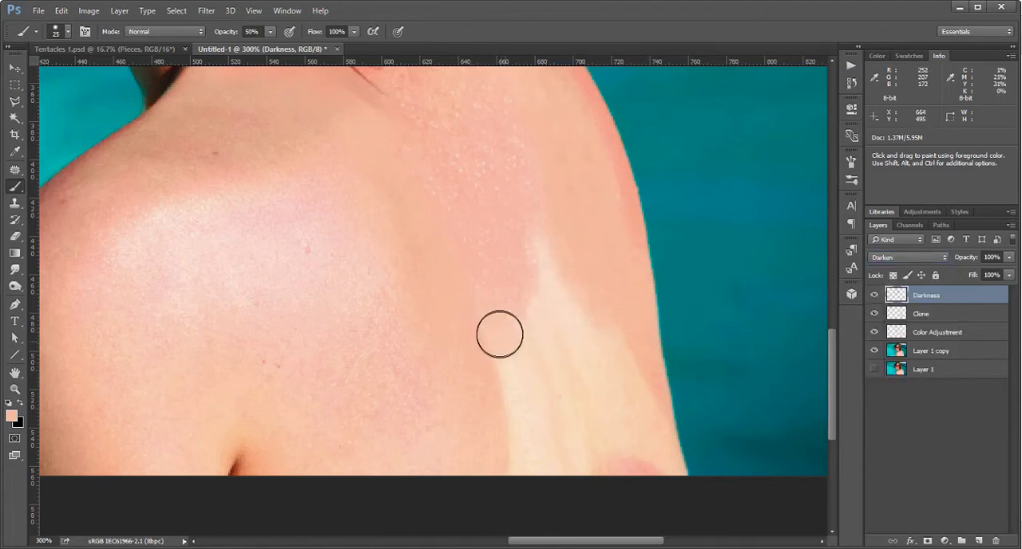
Brush the sampled skin color over the inner edge of the pale lower strap mark on the Darkness layer.
{"action": "mouse_move", "coordinate": [500, 336]}
{"action": "left_mouse_down"}
{"action": "mouse_move", "coordinate": [527, 443]}
{"action": "mouse_move", "coordinate": [519, 464]}
{"action": "mouse_move", "coordinate": [547, 417]}
{"action": "left_mouse_up"}
{"action": "left_click", "coordinate": [503, 426], "text": "alt"}
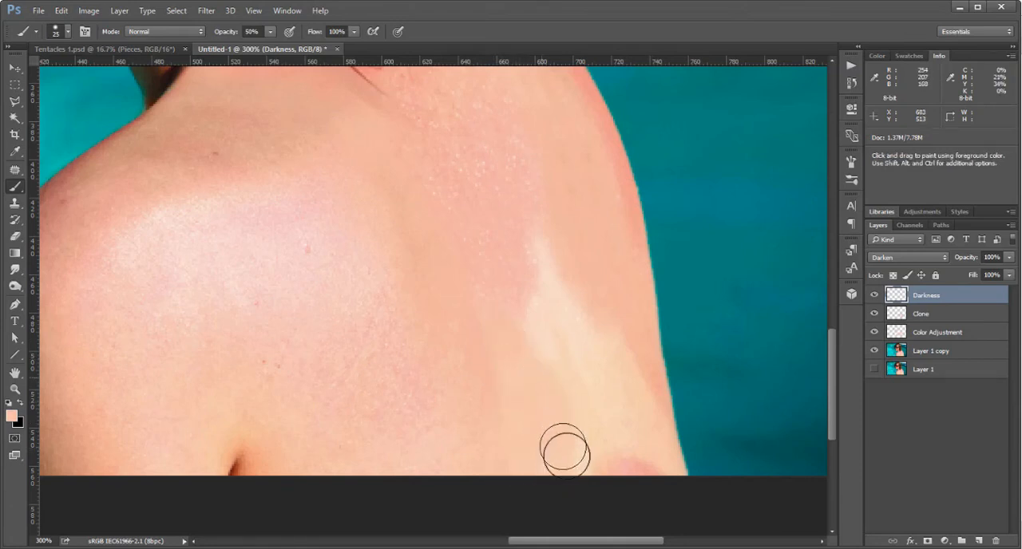
{"action": "key", "text": "alt"}
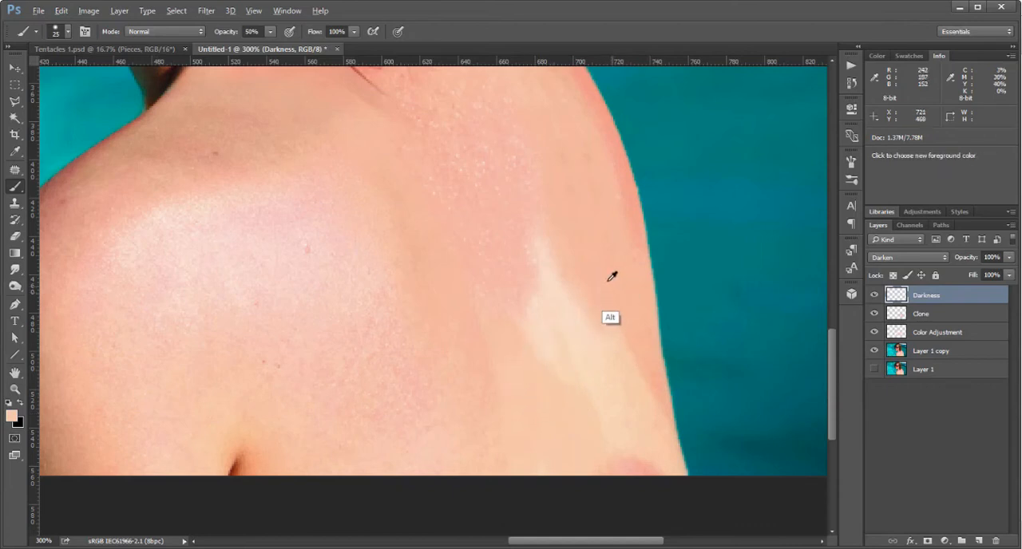
Paint over the outer side of the pale lower mark down to the photo's bottom edge, resampling the adjacent skin color.
{"action": "mouse_move", "coordinate": [614, 343]}
{"action": "left_mouse_down"}
{"action": "mouse_move", "coordinate": [633, 389]}
{"action": "mouse_move", "coordinate": [608, 324]}
{"action": "mouse_move", "coordinate": [617, 405]}
{"action": "mouse_move", "coordinate": [625, 384]}
{"action": "mouse_move", "coordinate": [641, 421]}
{"action": "left_mouse_up"}
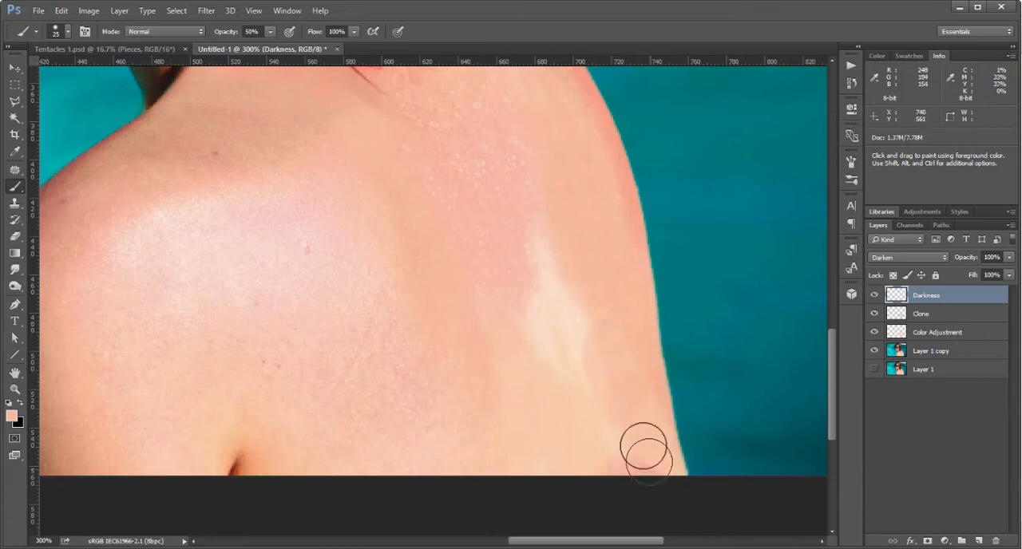
{"action": "key", "text": "alt"}
{"action": "left_click", "coordinate": [603, 274], "text": "alt"}
{"action": "mouse_move", "coordinate": [588, 331]}
{"action": "left_mouse_down"}
{"action": "mouse_move", "coordinate": [586, 319]}
{"action": "mouse_move", "coordinate": [613, 459]}
{"action": "left_mouse_up"}
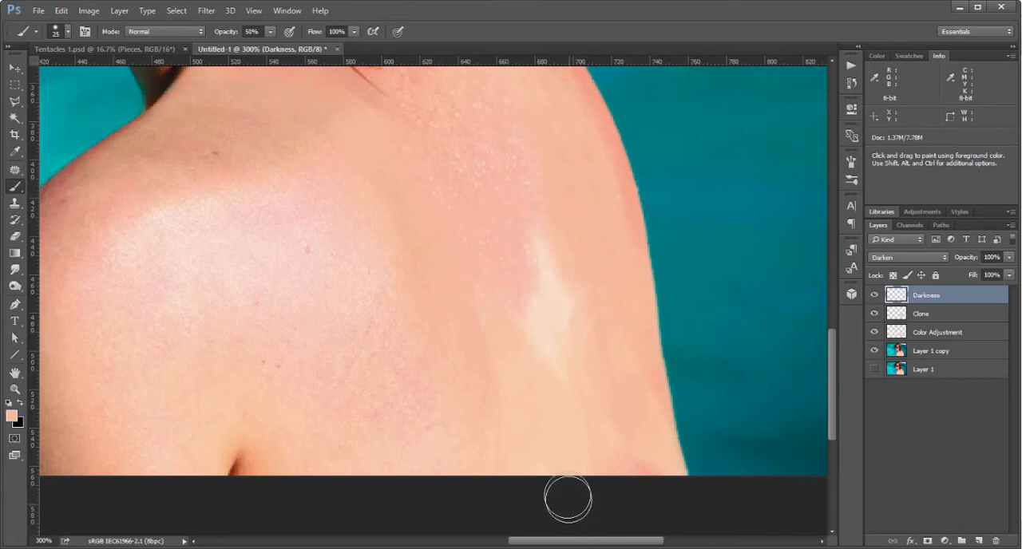
{"action": "key", "text": "space"}
{"action": "left_click_drag", "start_coordinate": [567, 367], "coordinate": [579, 447]}
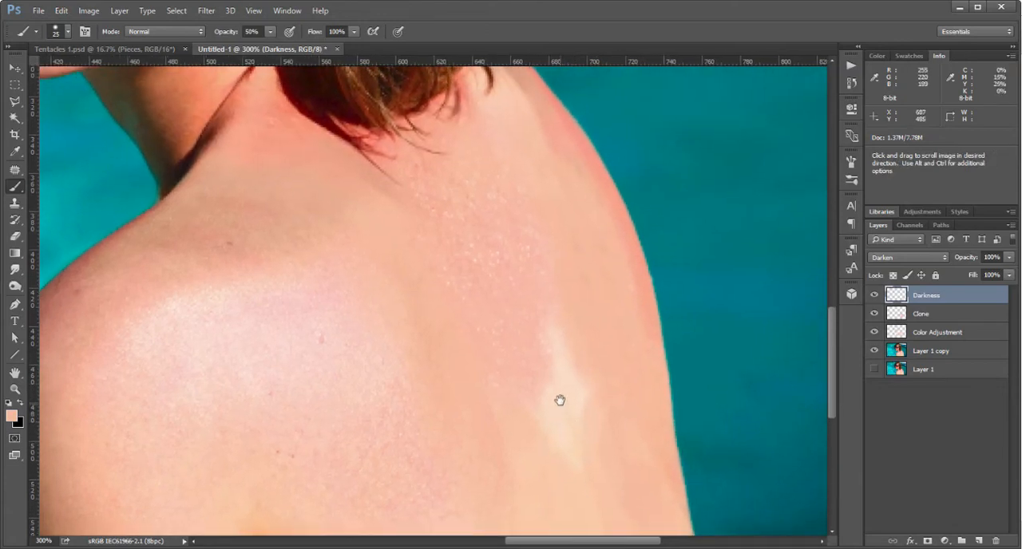
Sample the skin beside the remaining pale patch in the middle of the back and paint over it.
{"action": "left_click_drag", "start_coordinate": [561, 402], "coordinate": [558, 341]}
{"action": "key", "text": "space"}
{"action": "left_click_drag", "start_coordinate": [609, 474], "coordinate": [591, 388]}
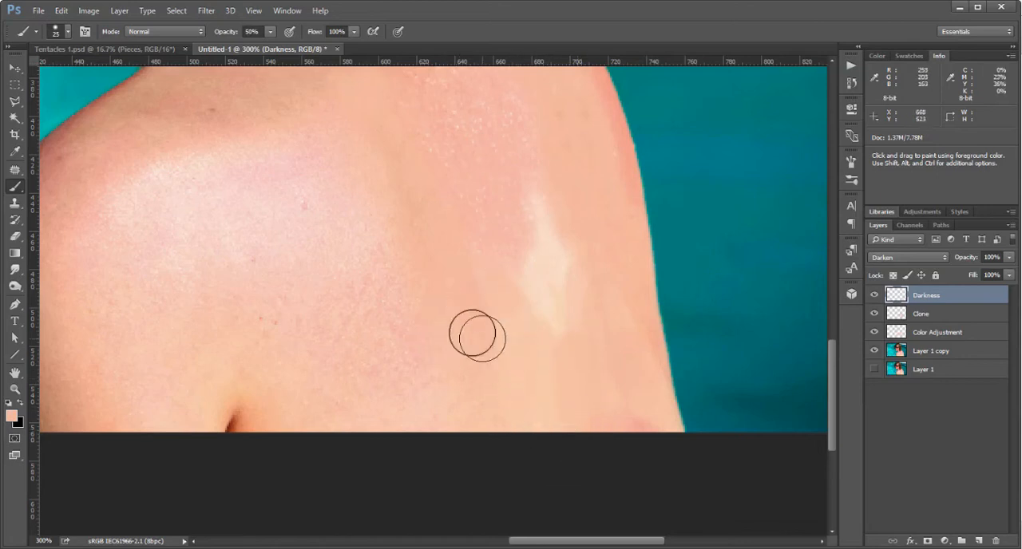
{"action": "scroll", "coordinate": [539, 379], "scroll_direction": "up", "scroll_amount": 3}
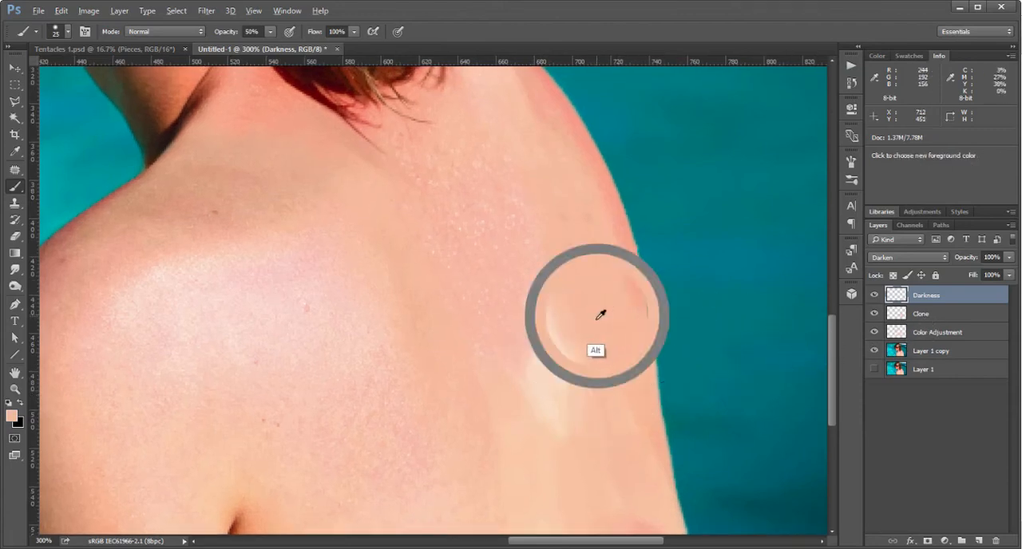
{"action": "mouse_move", "coordinate": [552, 346]}
{"action": "left_mouse_down"}
{"action": "mouse_move", "coordinate": [562, 373]}
{"action": "mouse_move", "coordinate": [586, 405]}
{"action": "mouse_move", "coordinate": [576, 404]}
{"action": "mouse_move", "coordinate": [559, 334]}
{"action": "mouse_move", "coordinate": [561, 416]}
{"action": "mouse_move", "coordinate": [557, 362]}
{"action": "mouse_move", "coordinate": [543, 390]}
{"action": "left_mouse_up"}
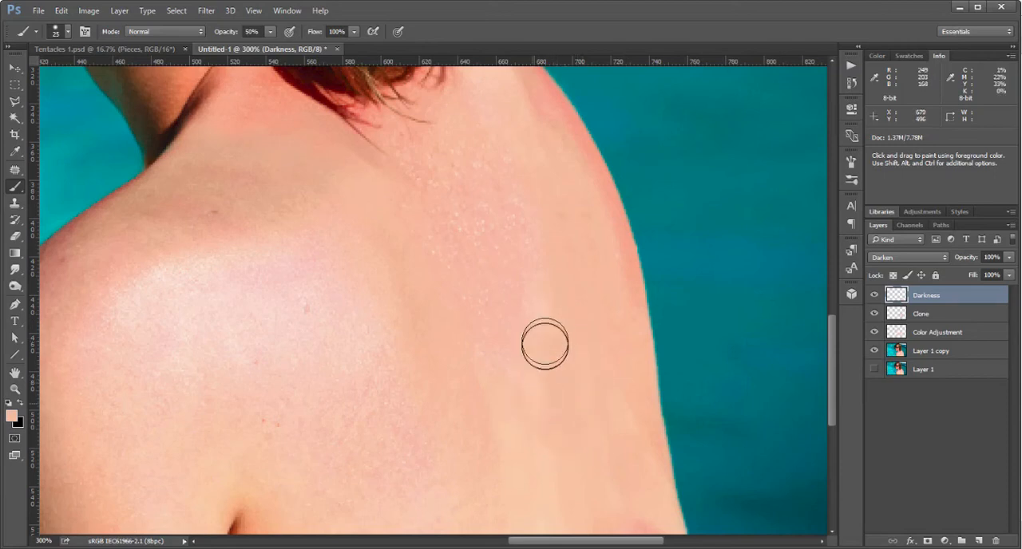
Even out the painted skin near the photo's bottom edge with further strokes of the sampled color.
{"action": "key", "text": "space"}
{"action": "left_click_drag", "start_coordinate": [563, 474], "coordinate": [566, 368]}
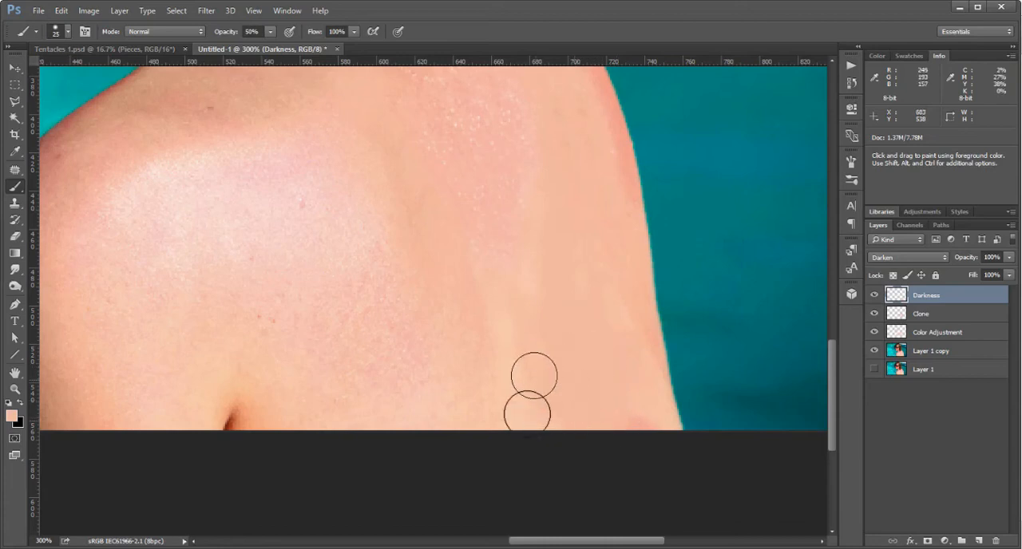
{"action": "key", "text": "space"}
{"action": "left_click_drag", "start_coordinate": [507, 349], "coordinate": [575, 436]}
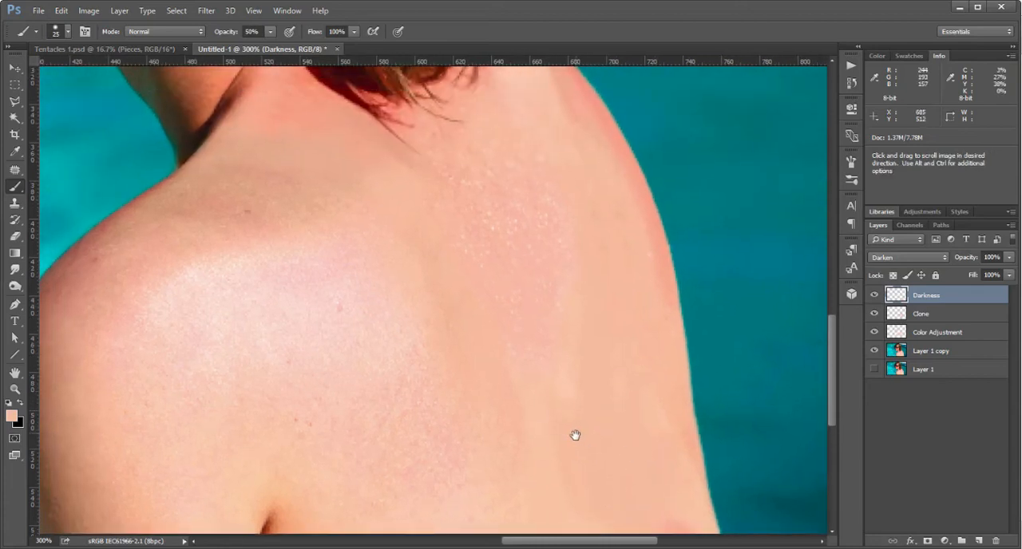
Compare the back with the Darkness layer hidden and shown, and examine the painted skin in the whole photo and close up.
{"action": "left_click", "coordinate": [874, 296]}
{"action": "left_click", "coordinate": [874, 296]}
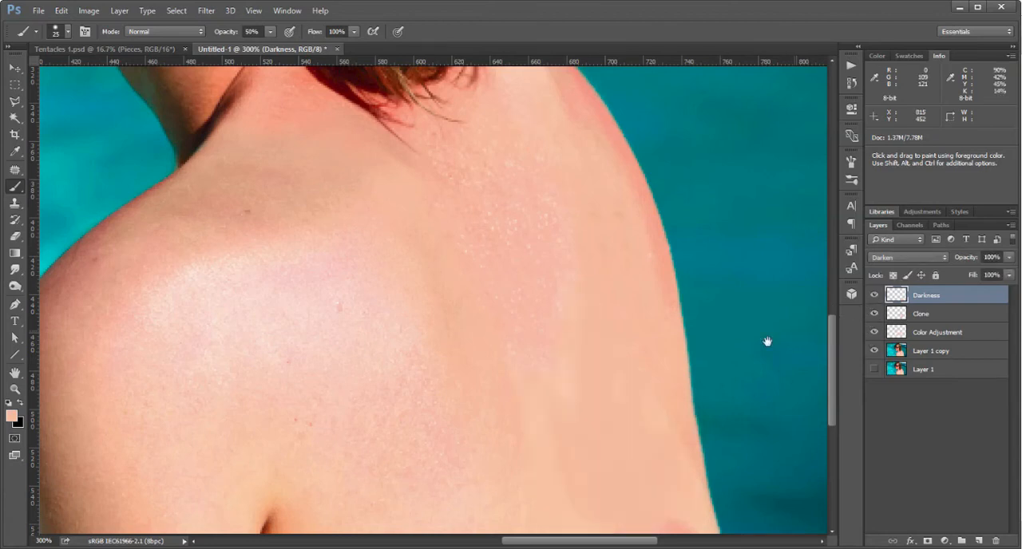
{"action": "scroll", "coordinate": [650, 283], "scroll_direction": "down", "scroll_amount": 5}
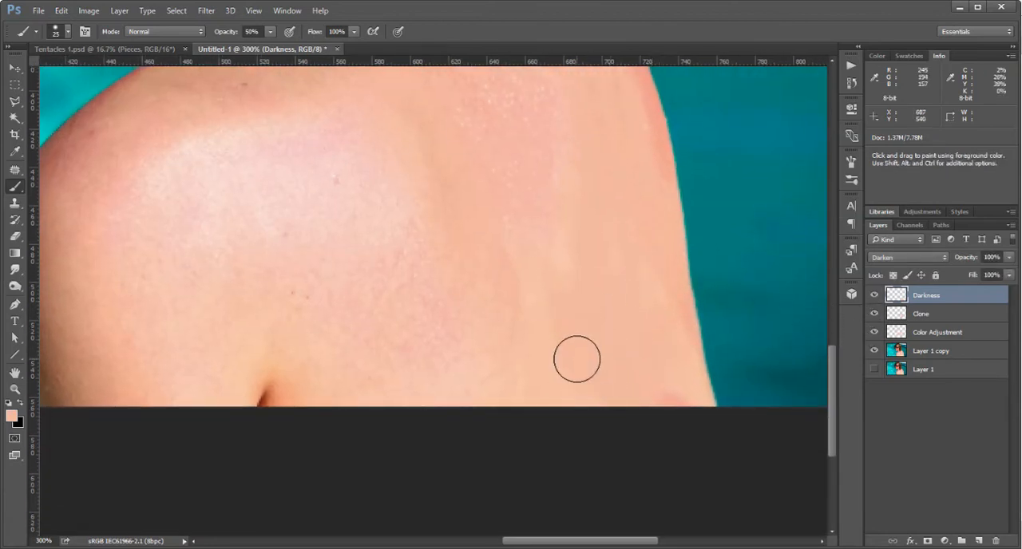
{"action": "key", "text": "z"}
{"action": "left_click", "coordinate": [612, 325], "text": "alt"}
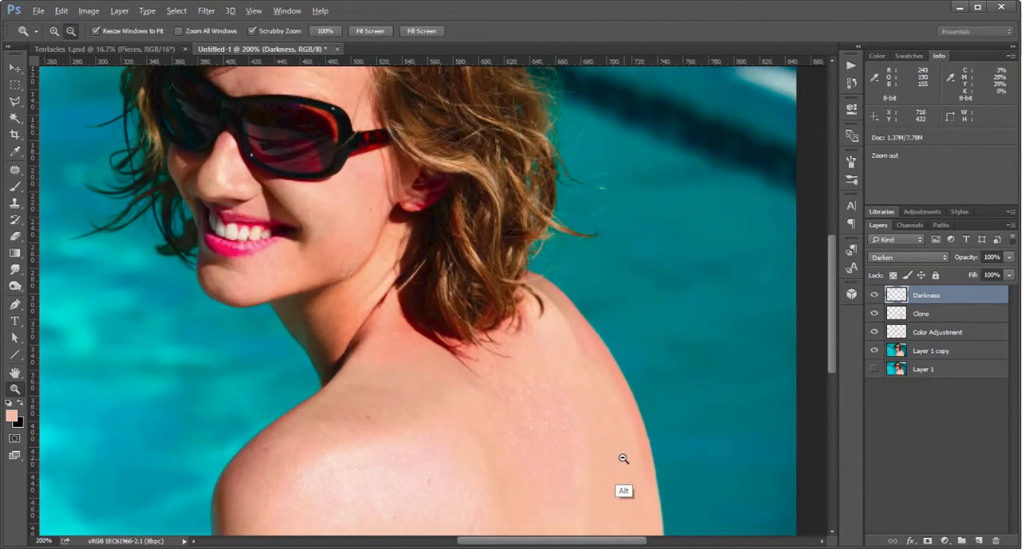
{"action": "left_click", "coordinate": [623, 458], "text": "alt"}
{"action": "left_click", "coordinate": [624, 462], "text": "alt"}
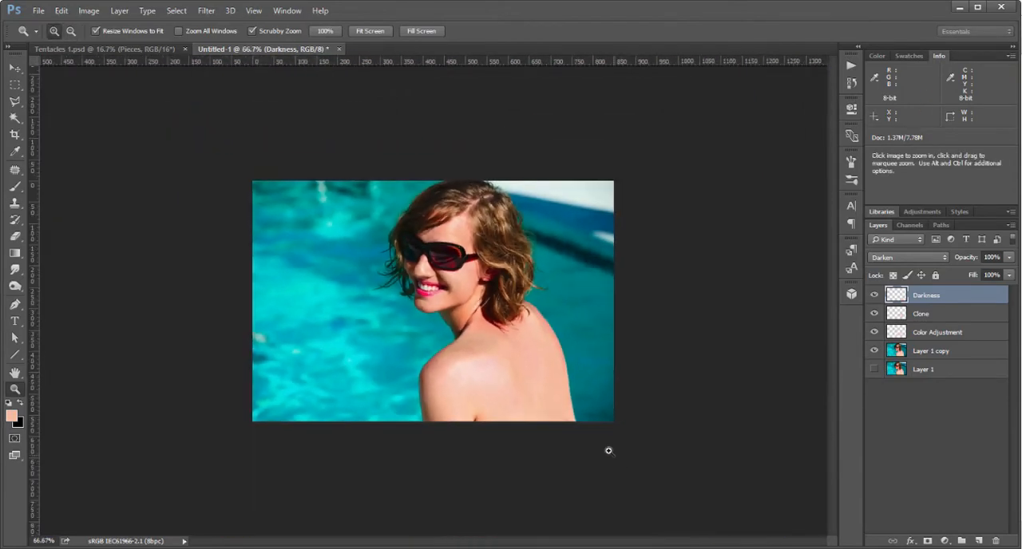
{"action": "left_click", "coordinate": [550, 413]}
{"action": "left_click", "coordinate": [550, 416]}
{"action": "left_click", "coordinate": [551, 417]}
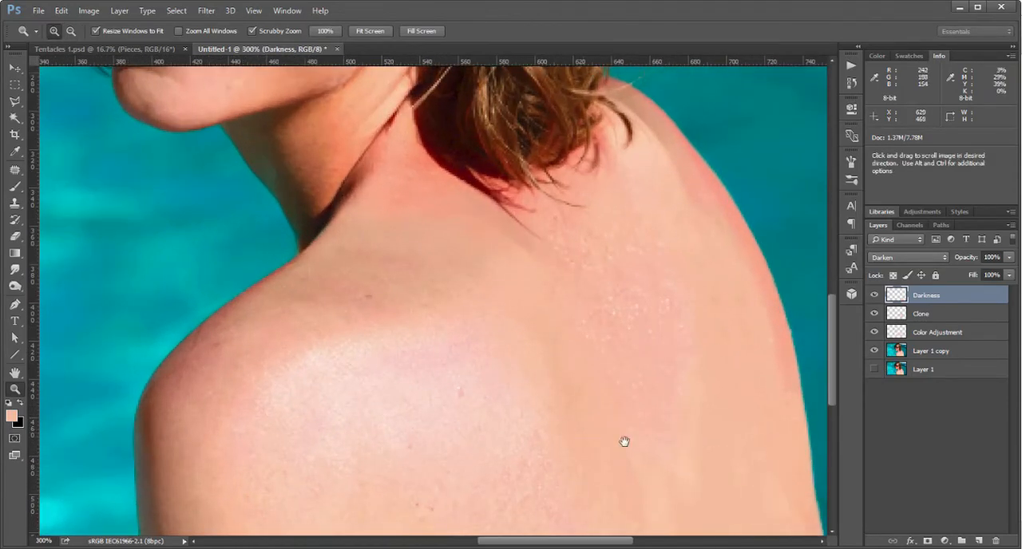
{"action": "left_click_drag", "start_coordinate": [625, 442], "coordinate": [496, 245]}
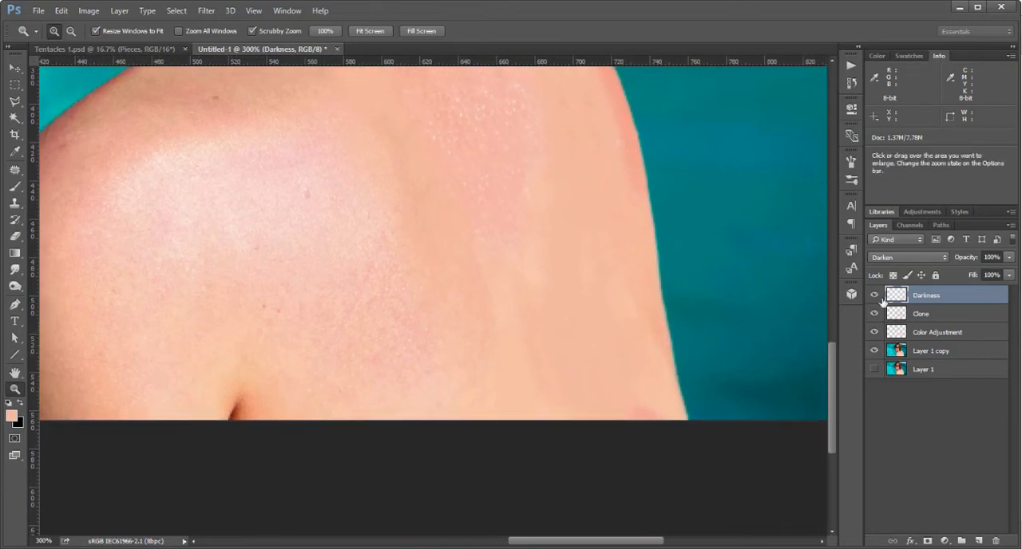
Hide the Darkness layer and return to the Clone Stamp on the Clone layer.
{"action": "left_click", "coordinate": [874, 294]}
{"action": "left_click", "coordinate": [925, 314]}
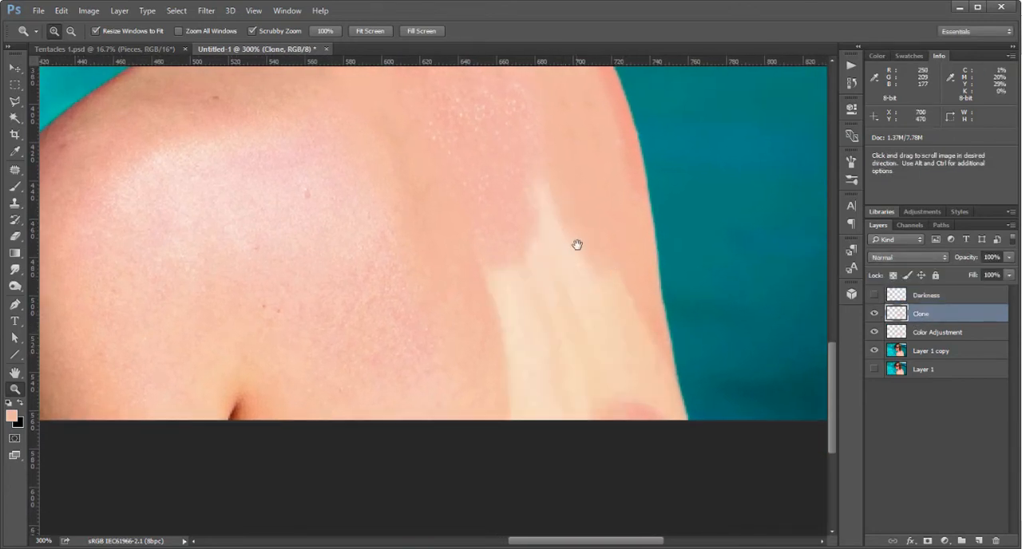
{"action": "left_click_drag", "start_coordinate": [577, 245], "coordinate": [593, 299]}
{"action": "key", "text": "s"}
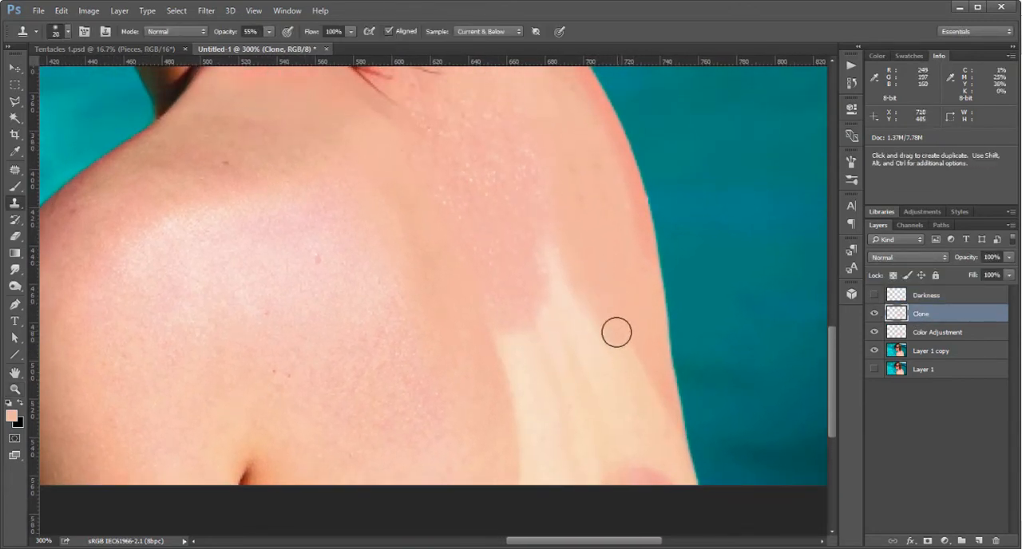
Clone nearby skin over the upper part of the pale strap mark in the middle of the back, resampling between strokes.
{"action": "left_click", "coordinate": [538, 216], "text": "alt"}
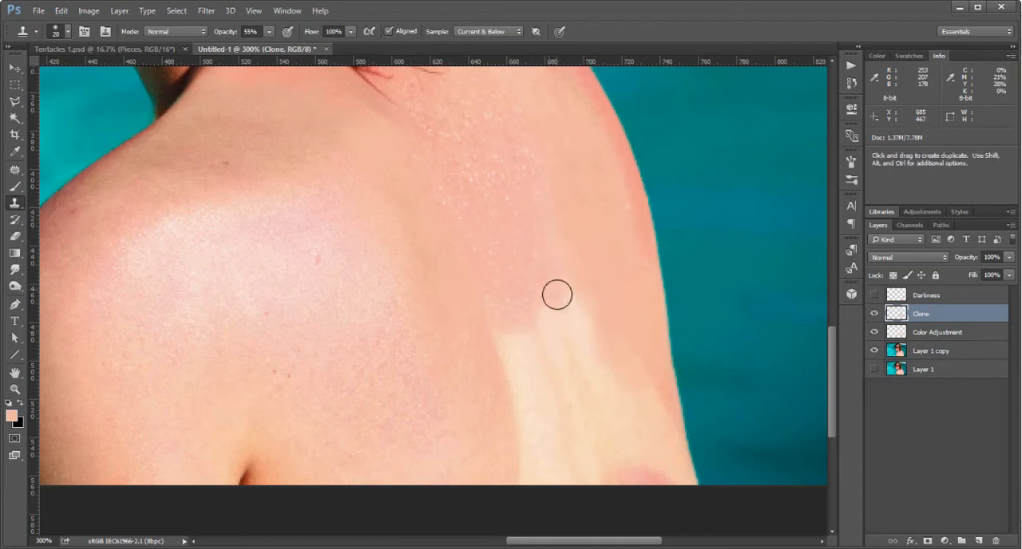
{"action": "left_click_drag", "start_coordinate": [555, 304], "coordinate": [550, 364]}
{"action": "left_click", "coordinate": [520, 230], "text": "alt"}
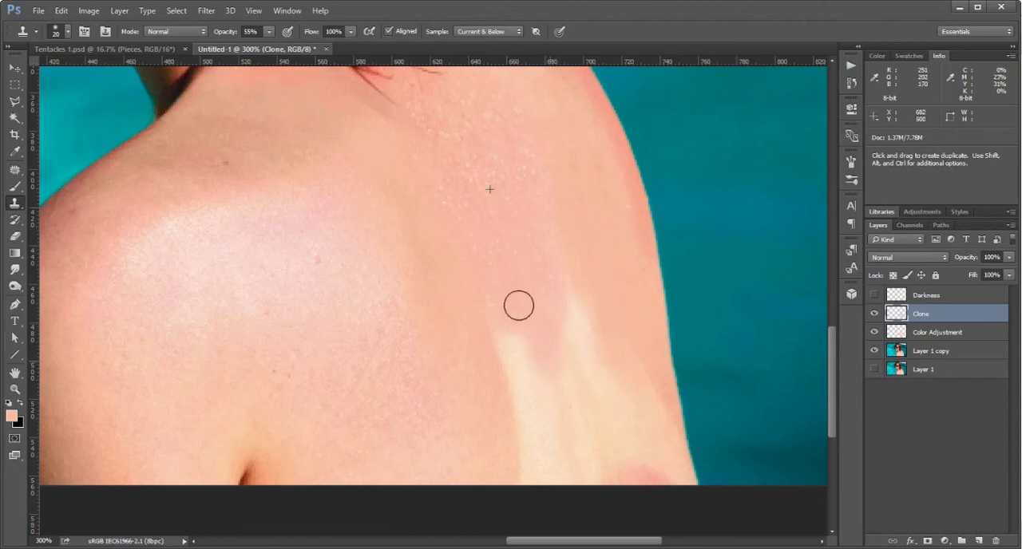
{"action": "left_click_drag", "start_coordinate": [551, 311], "coordinate": [567, 368]}
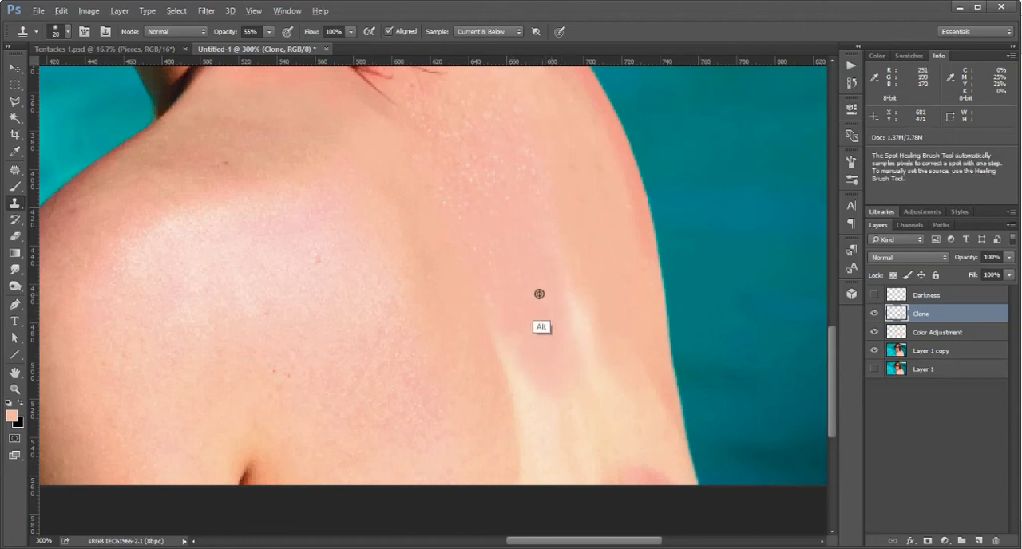
{"action": "left_click", "coordinate": [539, 293], "text": "alt"}
{"action": "left_click_drag", "start_coordinate": [550, 306], "coordinate": [551, 309]}
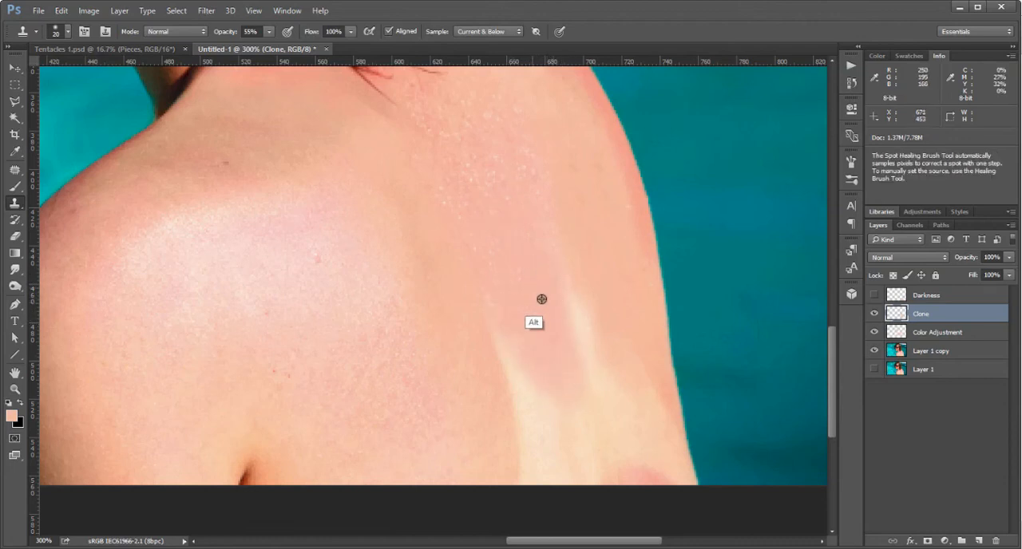
Clone skin sampled near the back's outer edge over the pale area beside it, down to the photo's bottom edge.
{"action": "left_click", "coordinate": [590, 228], "text": "alt"}
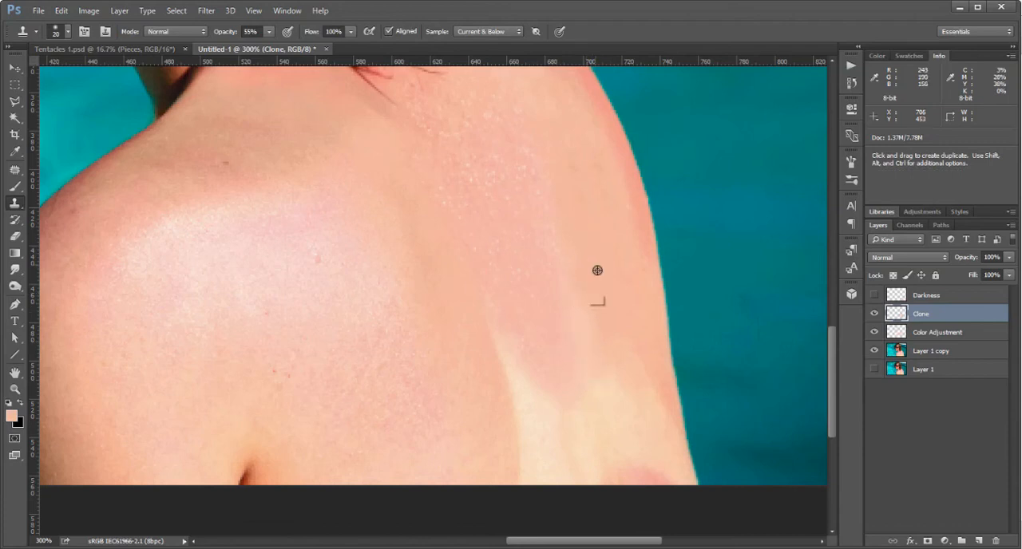
{"action": "left_click", "coordinate": [604, 308], "text": "alt"}
{"action": "left_click", "coordinate": [601, 349], "text": "alt"}
{"action": "left_click", "coordinate": [620, 313], "text": "alt"}
{"action": "left_click_drag", "start_coordinate": [632, 367], "coordinate": [628, 373]}
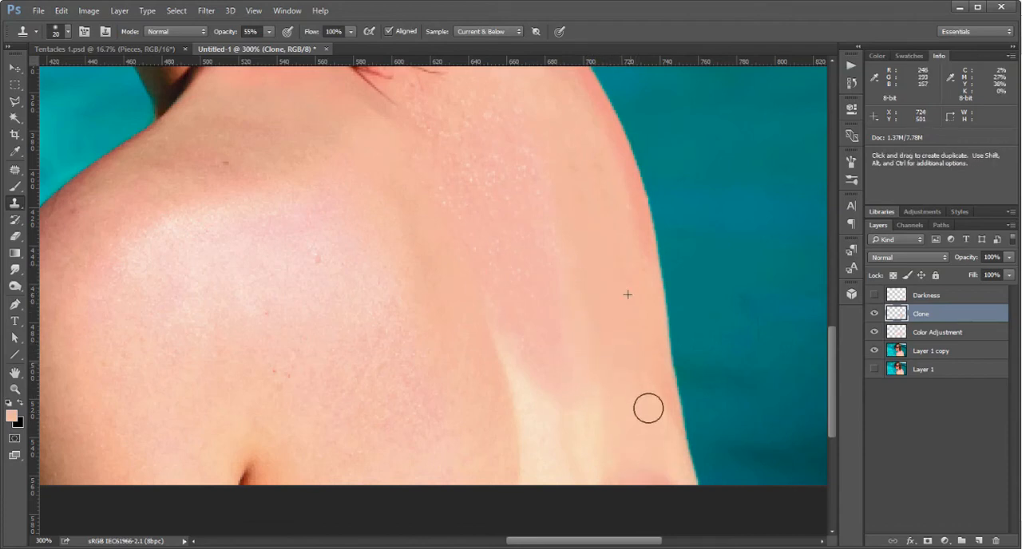
{"action": "left_click_drag", "start_coordinate": [661, 465], "coordinate": [660, 466]}
{"action": "left_click", "coordinate": [611, 364], "text": "alt"}
{"action": "mouse_move", "coordinate": [610, 428]}
{"action": "left_mouse_down"}
{"action": "mouse_move", "coordinate": [601, 451]}
{"action": "mouse_move", "coordinate": [601, 403]}
{"action": "mouse_move", "coordinate": [638, 466]}
{"action": "left_mouse_up"}
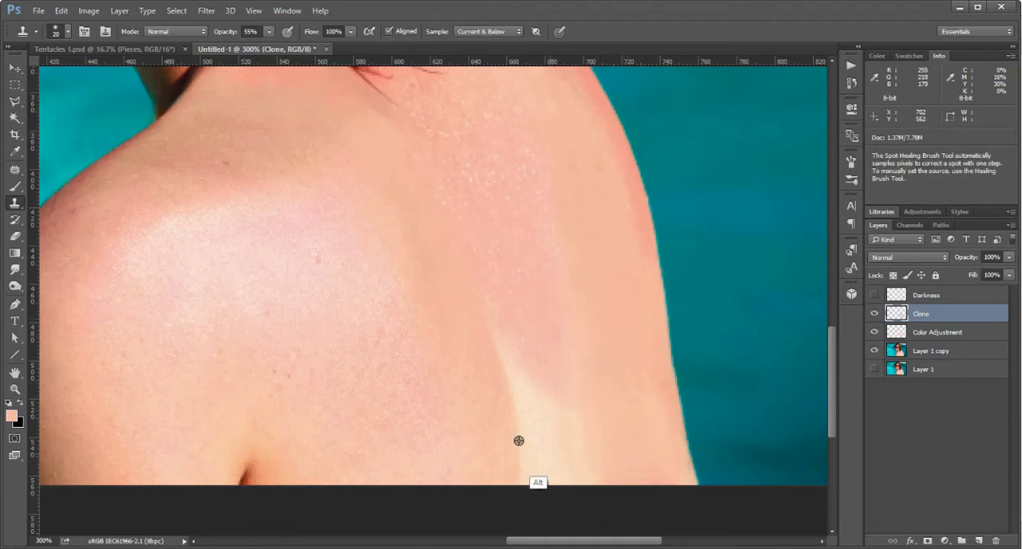
Cover the remaining pale wedge above the photo's bottom edge by cloning the skin beside and above it.
{"action": "left_click", "coordinate": [484, 363], "text": "alt"}
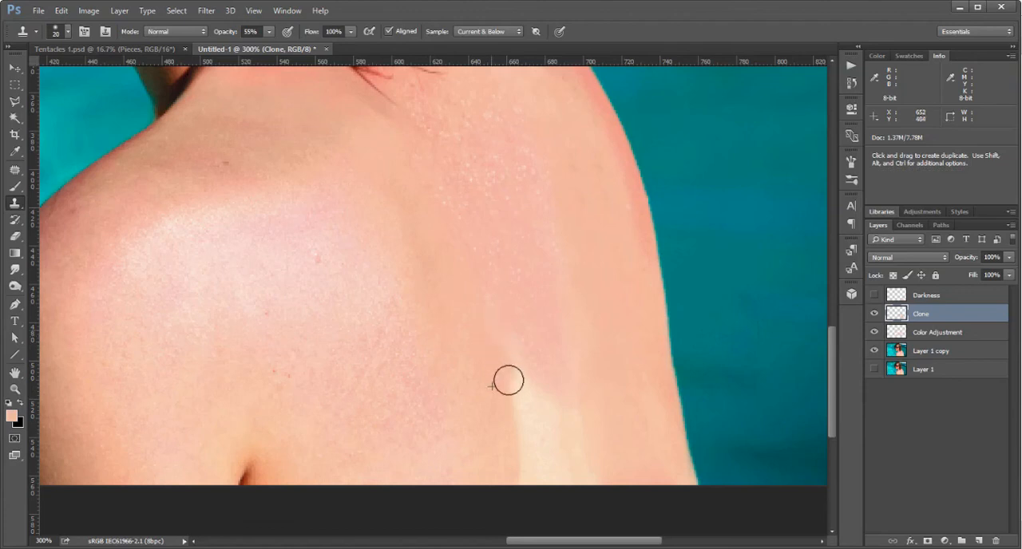
{"action": "left_click_drag", "start_coordinate": [509, 380], "coordinate": [529, 425]}
{"action": "left_click_drag", "start_coordinate": [531, 463], "coordinate": [531, 467]}
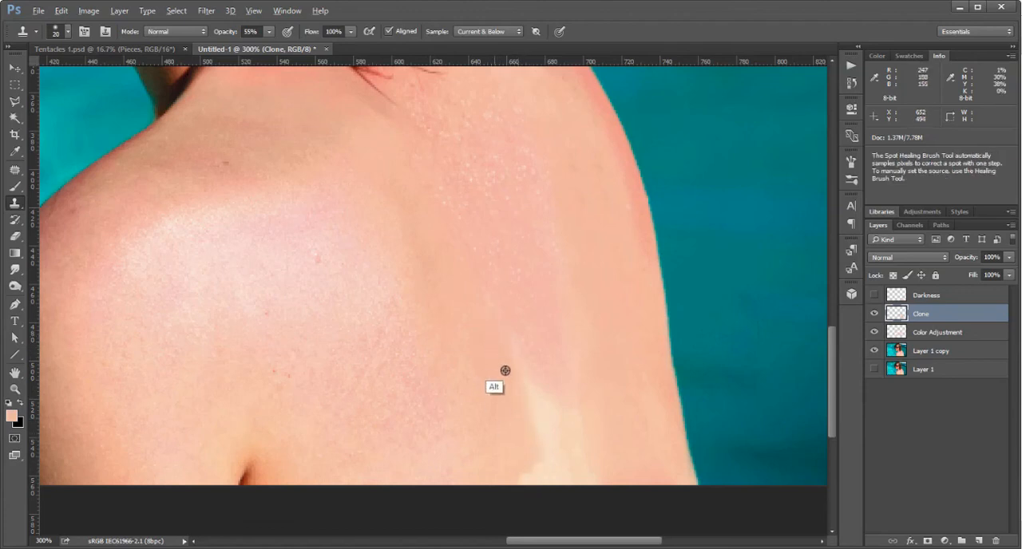
{"action": "left_click", "coordinate": [505, 370], "text": "alt"}
{"action": "left_click_drag", "start_coordinate": [490, 317], "coordinate": [510, 367]}
{"action": "left_click", "coordinate": [501, 356], "text": "alt"}
{"action": "left_click_drag", "start_coordinate": [538, 410], "coordinate": [502, 350]}
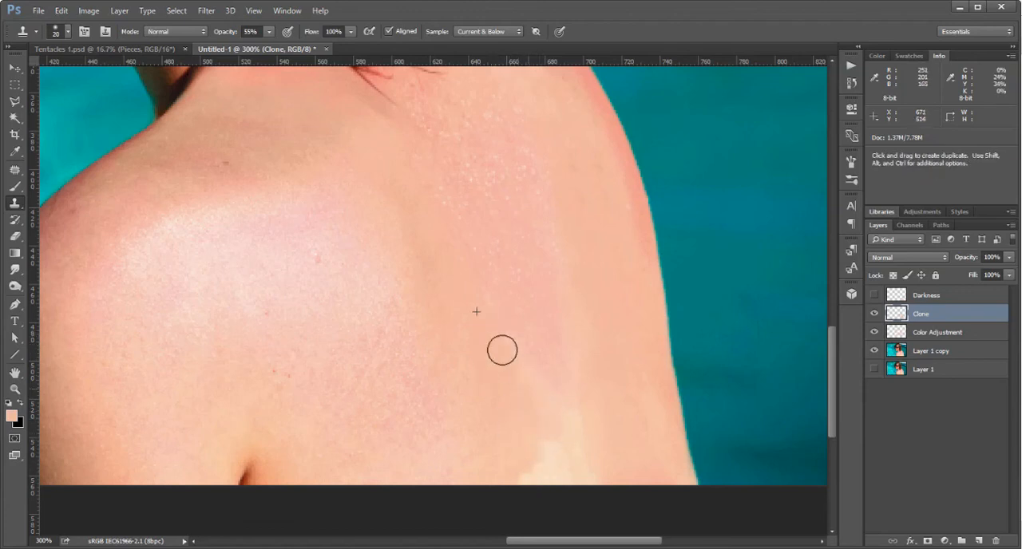
{"action": "left_click_drag", "start_coordinate": [542, 417], "coordinate": [540, 440]}
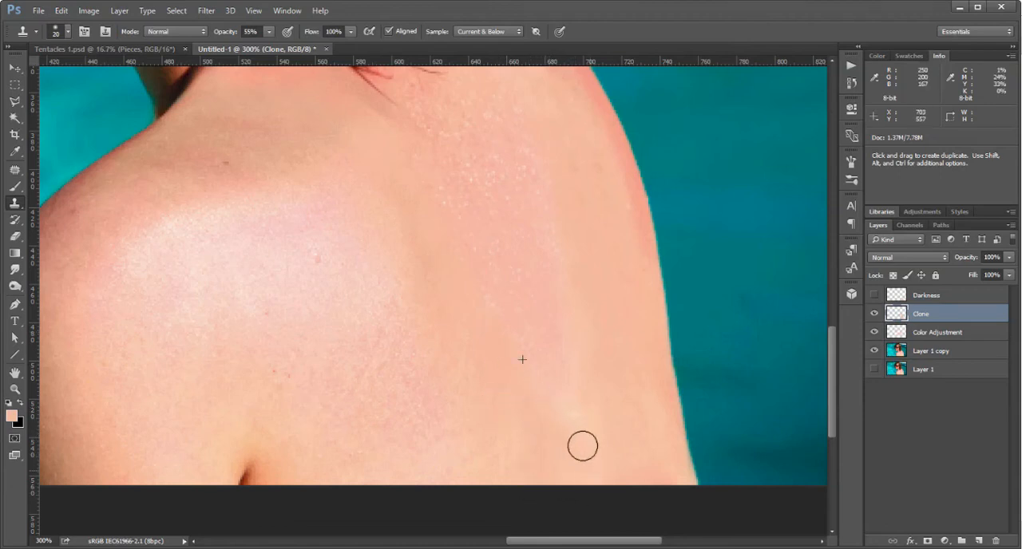
{"action": "left_click_drag", "start_coordinate": [582, 447], "coordinate": [585, 443]}
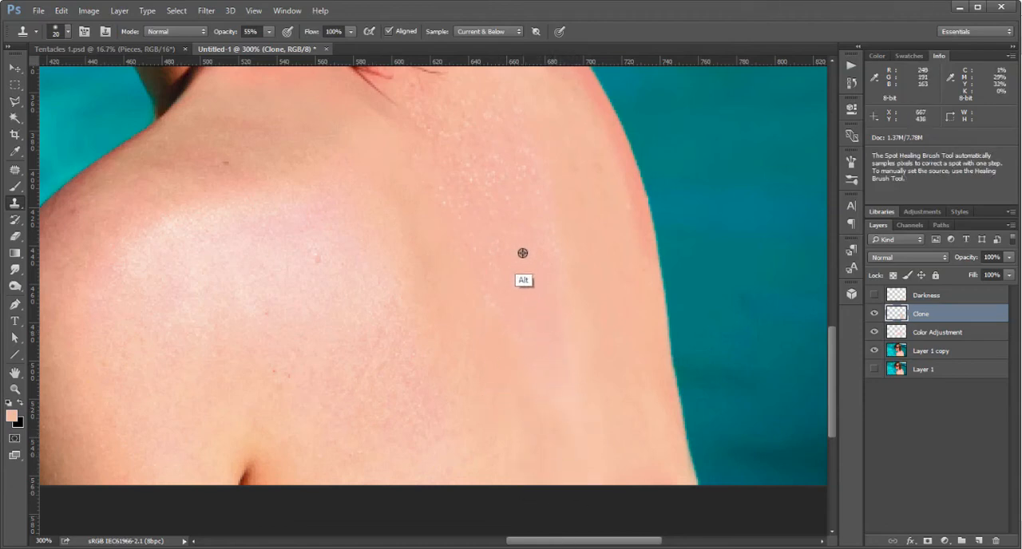
Enlarge the Clone Stamp brush to 40 and blend the lower back with broad strokes of skin sampled from mid-back.
{"action": "key", "text": "bracketright"}
{"action": "key", "text": "bracketright"}
{"action": "left_click", "coordinate": [511, 231], "text": "alt"}
{"action": "mouse_move", "coordinate": [549, 364]}
{"action": "left_mouse_down"}
{"action": "mouse_move", "coordinate": [583, 463]}
{"action": "mouse_move", "coordinate": [551, 349]}
{"action": "mouse_move", "coordinate": [599, 440]}
{"action": "mouse_move", "coordinate": [604, 492]}
{"action": "mouse_move", "coordinate": [595, 402]}
{"action": "left_mouse_up"}
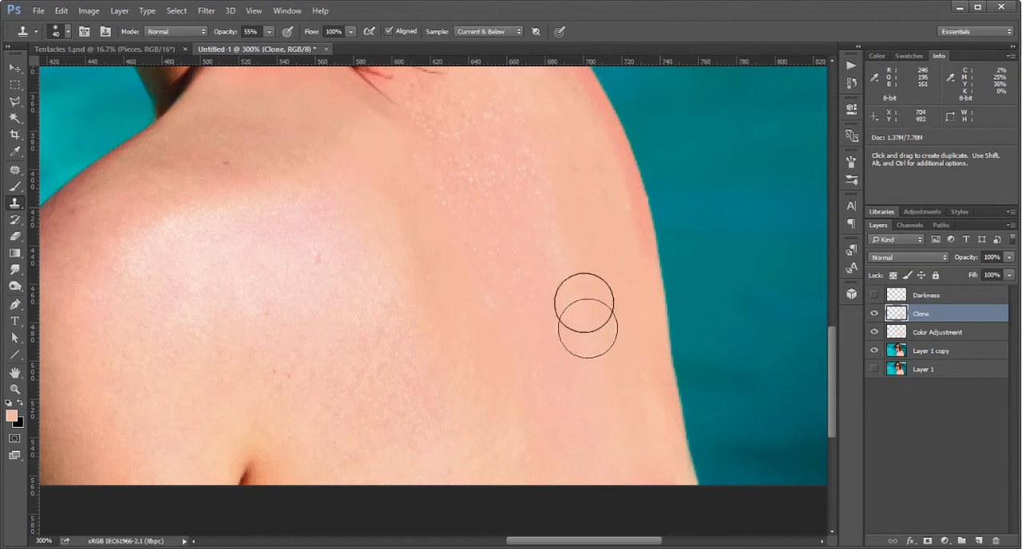
{"action": "mouse_move", "coordinate": [568, 240]}
{"action": "left_mouse_down"}
{"action": "mouse_move", "coordinate": [639, 448]}
{"action": "mouse_move", "coordinate": [620, 493]}
{"action": "left_mouse_up"}
{"action": "left_click", "coordinate": [531, 231], "text": "alt"}
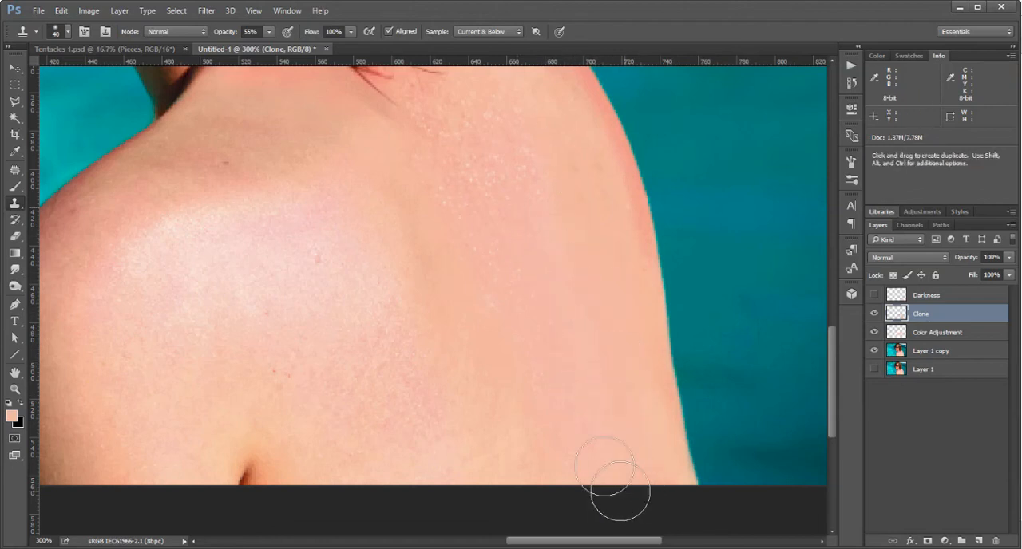
{"action": "left_click", "coordinate": [532, 287], "text": "alt"}
{"action": "mouse_move", "coordinate": [544, 448]}
{"action": "left_mouse_down"}
{"action": "mouse_move", "coordinate": [540, 458]}
{"action": "mouse_move", "coordinate": [527, 452]}
{"action": "left_mouse_up"}
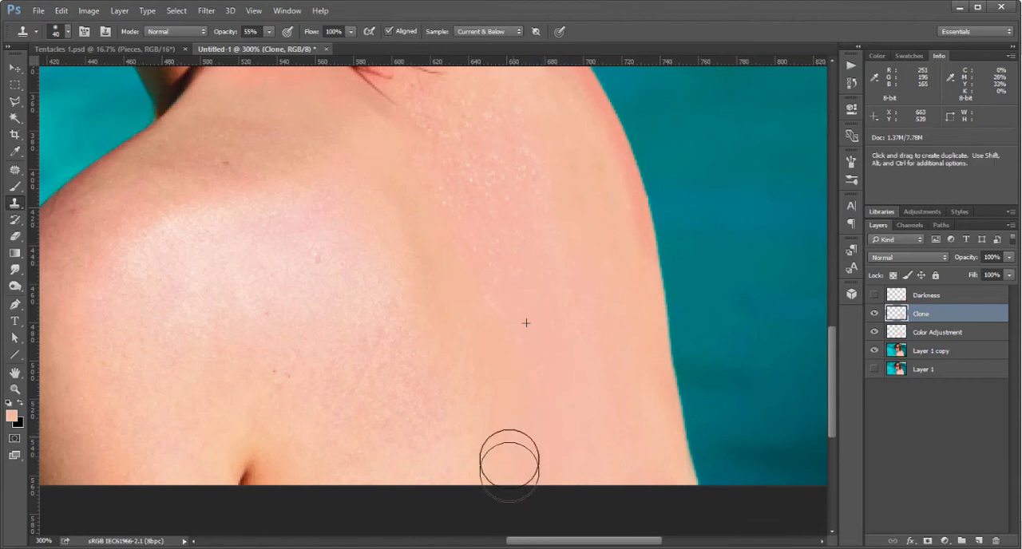
Examine the cloned back in the whole photo and close up, and compare it with Layer 1 copy shown alone.
{"action": "key", "text": "z"}
{"action": "left_click", "coordinate": [529, 395], "text": "alt"}
{"action": "left_click", "coordinate": [533, 455], "text": "alt"}
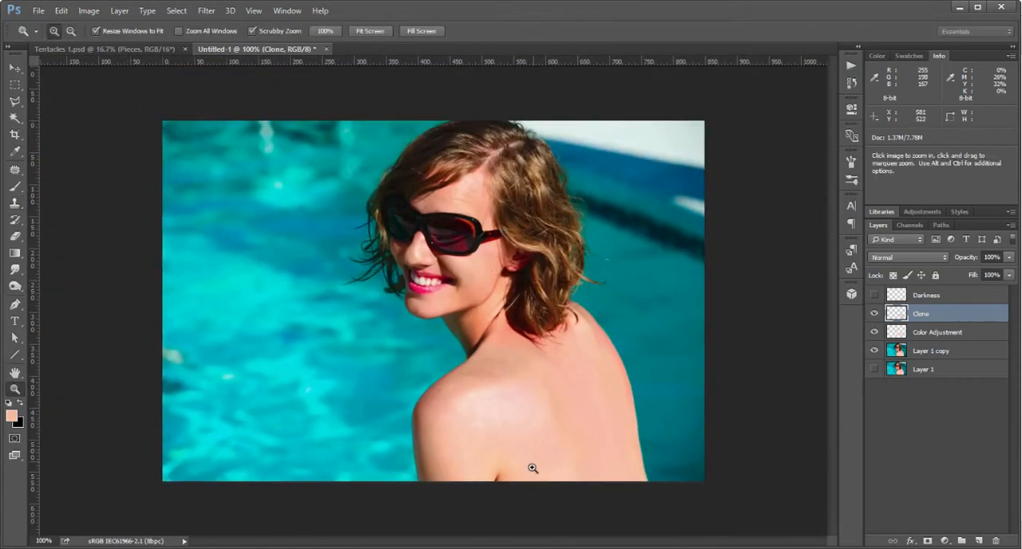
{"action": "left_click", "coordinate": [573, 389]}
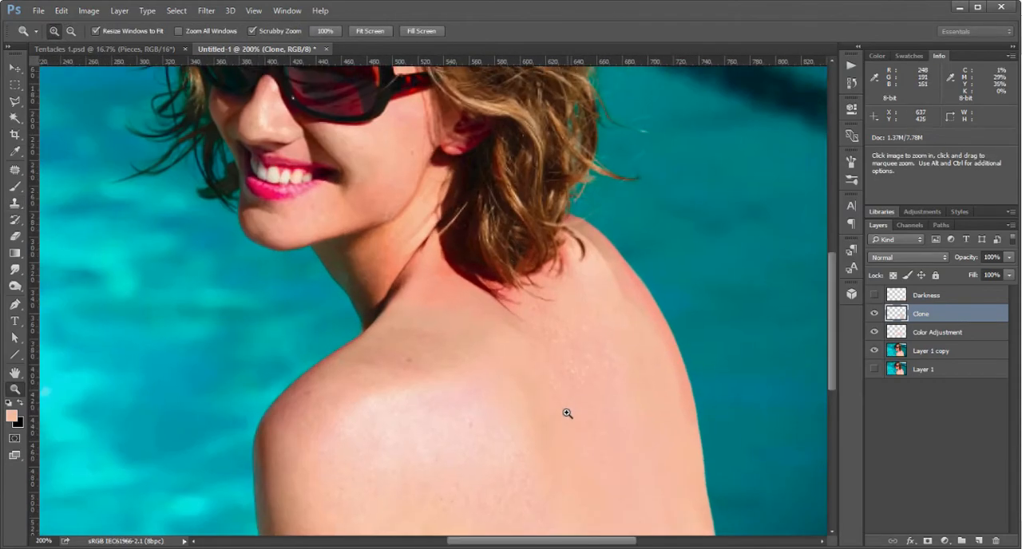
{"action": "left_click", "coordinate": [564, 408], "text": "alt"}
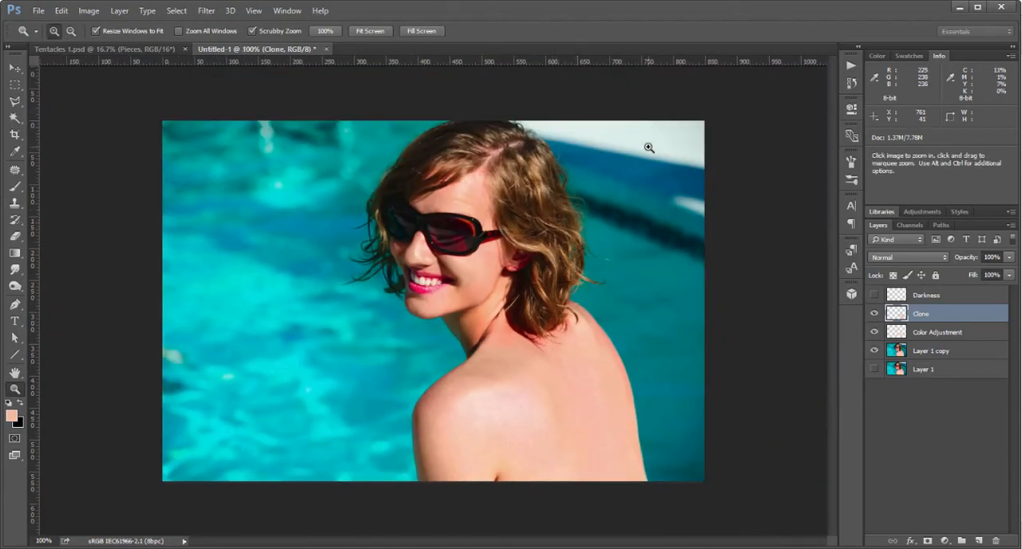
{"action": "left_click", "coordinate": [873, 352], "text": "alt"}
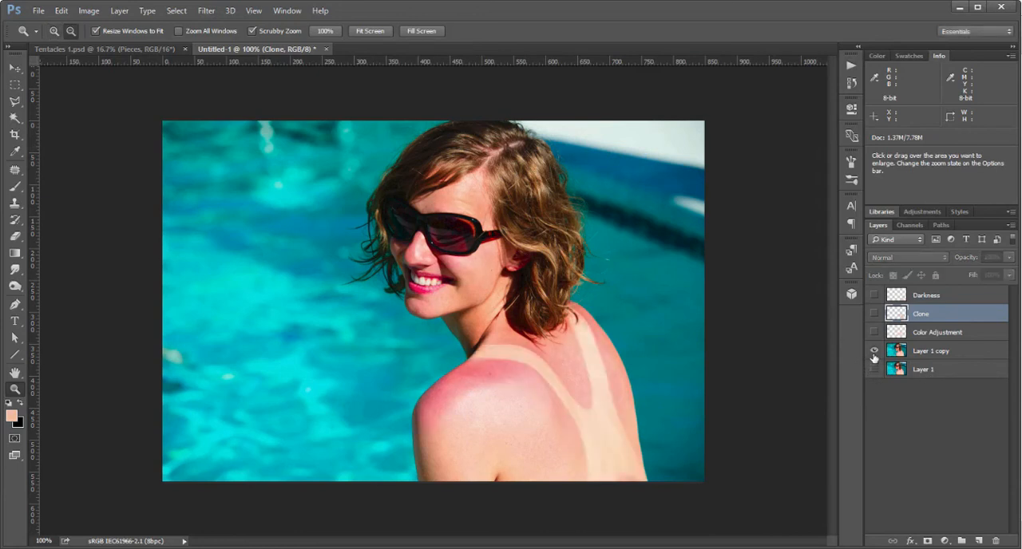
{"action": "left_click", "coordinate": [873, 352], "text": "alt"}
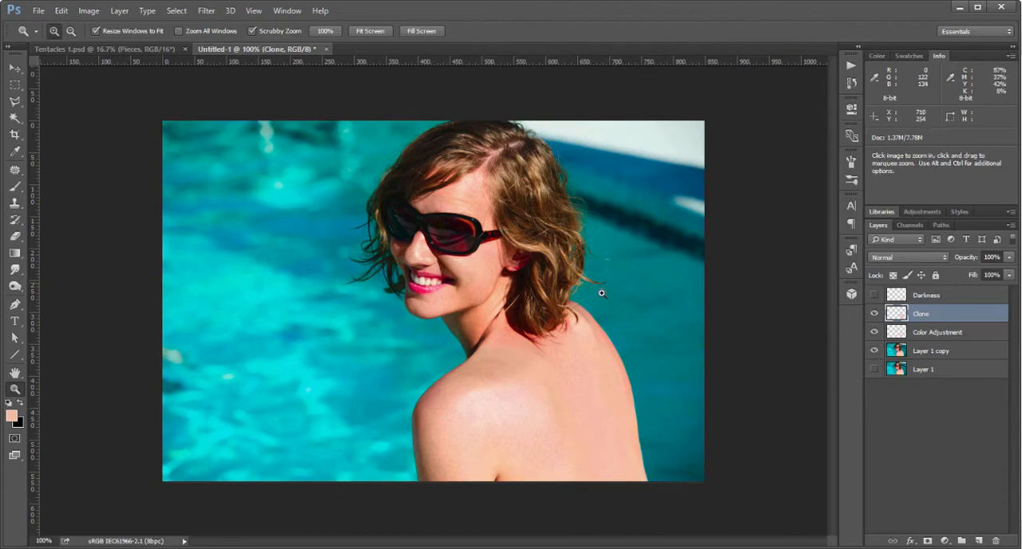
Clone skin with the Clone Stamp over the upper back beside the hair ends, continuing down toward the speckled patch.
{"action": "left_click", "coordinate": [606, 330]}
{"action": "left_click", "coordinate": [562, 328]}
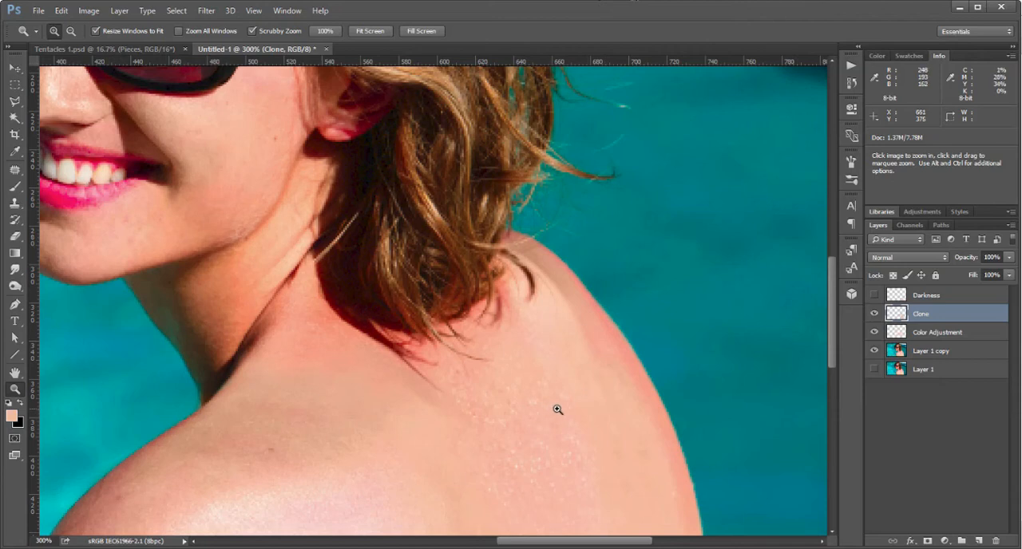
{"action": "key", "text": "s"}
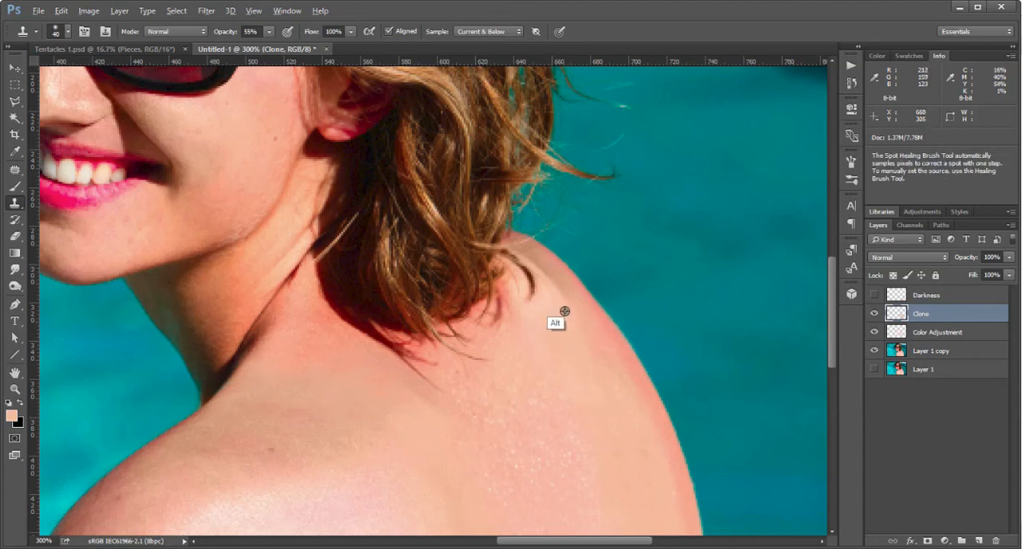
{"action": "scroll", "coordinate": [611, 272], "scroll_direction": "down", "scroll_amount": 5}
{"action": "scroll", "coordinate": [661, 251], "scroll_direction": "left", "scroll_amount": 2}
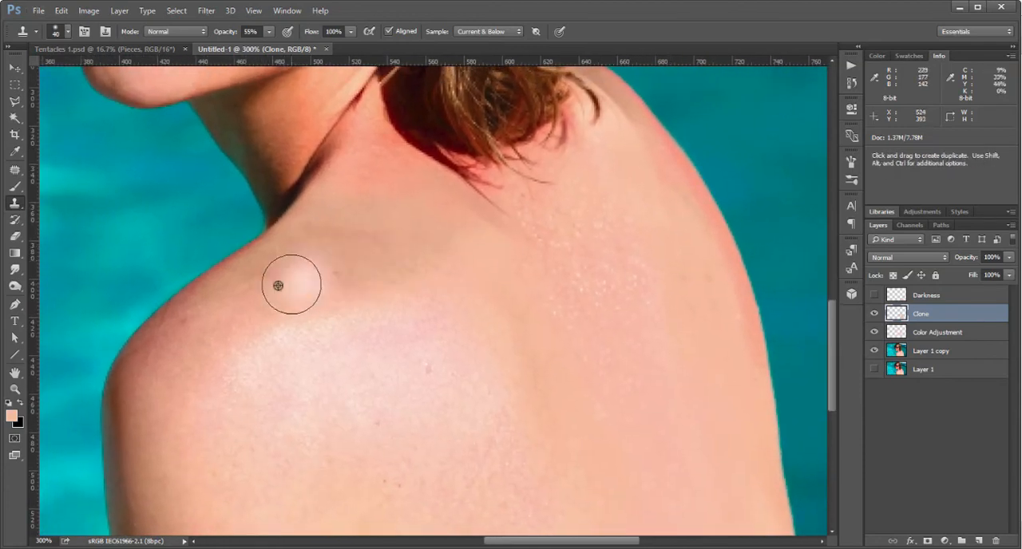
{"action": "scroll", "coordinate": [561, 265], "scroll_direction": "up", "scroll_amount": 4}
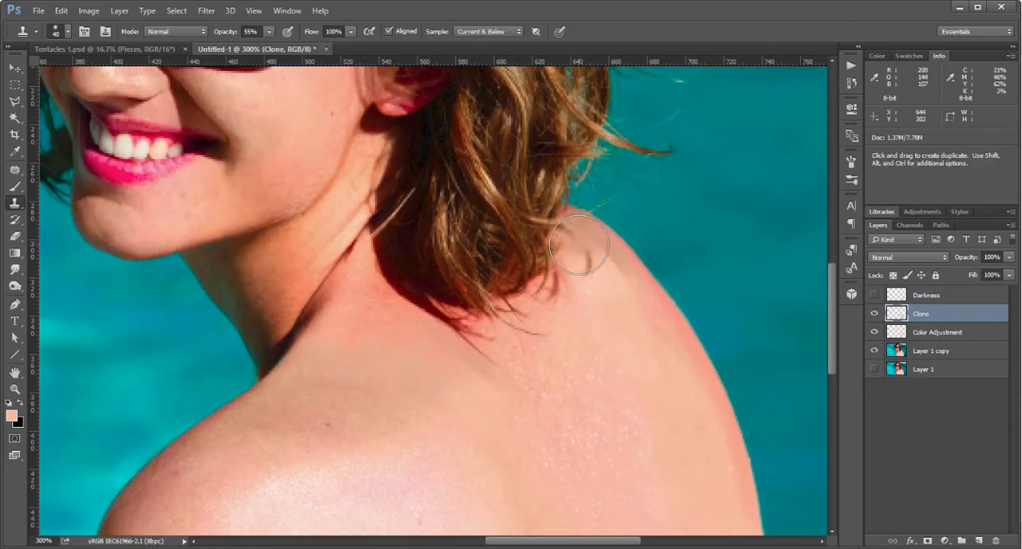
{"action": "left_click", "coordinate": [579, 244]}
{"action": "mouse_move", "coordinate": [579, 244]}
{"action": "left_mouse_down"}
{"action": "mouse_move", "coordinate": [633, 329]}
{"action": "mouse_move", "coordinate": [611, 277]}
{"action": "mouse_move", "coordinate": [602, 402]}
{"action": "mouse_move", "coordinate": [609, 372]}
{"action": "left_mouse_up"}
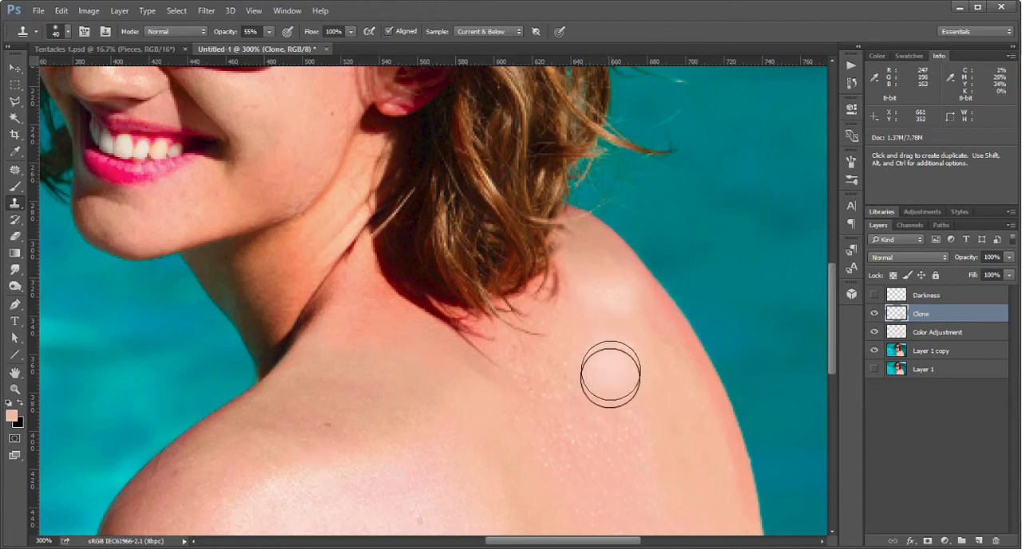
Clone smoother skin from beside the speckled patch over the upper back below the hair.
{"action": "left_click", "coordinate": [649, 375], "text": "alt"}
{"action": "mouse_move", "coordinate": [626, 306]}
{"action": "left_mouse_down"}
{"action": "mouse_move", "coordinate": [617, 361]}
{"action": "mouse_move", "coordinate": [607, 453]}
{"action": "mouse_move", "coordinate": [618, 336]}
{"action": "mouse_move", "coordinate": [616, 369]}
{"action": "mouse_move", "coordinate": [586, 448]}
{"action": "mouse_move", "coordinate": [610, 442]}
{"action": "left_mouse_up"}
{"action": "left_click", "coordinate": [674, 398], "text": "alt"}
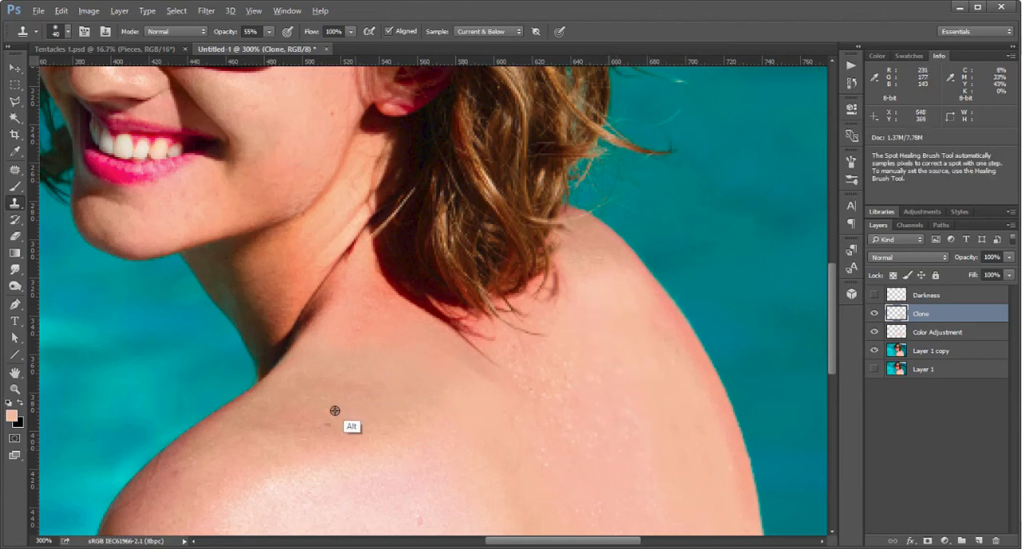
{"action": "left_click", "coordinate": [497, 316], "text": "alt"}
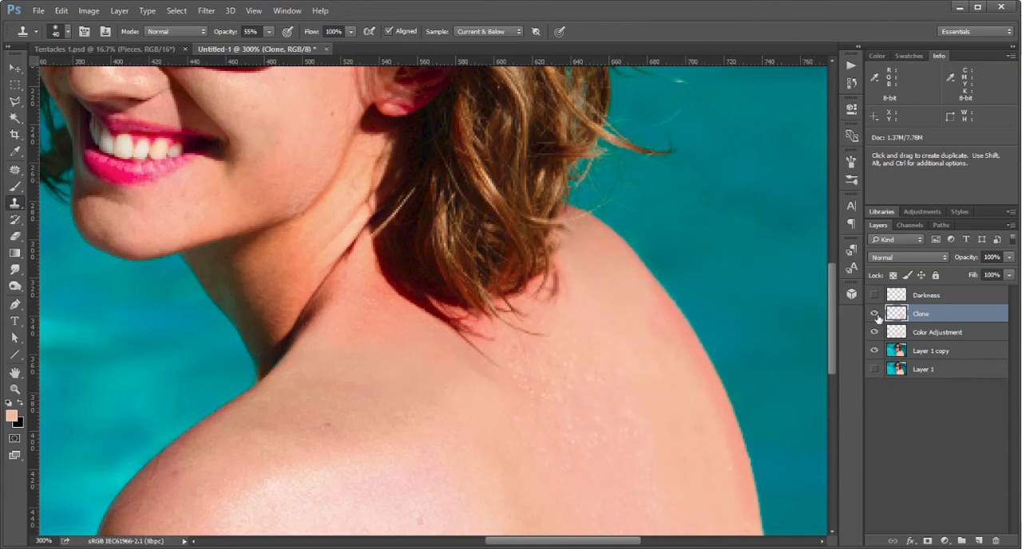
Open the Clone layer's Blending Options and move the dialog clear of the hair and upper back.
{"action": "left_click_drag", "start_coordinate": [874, 314], "coordinate": [874, 332]}
{"action": "right_click", "coordinate": [923, 319]}
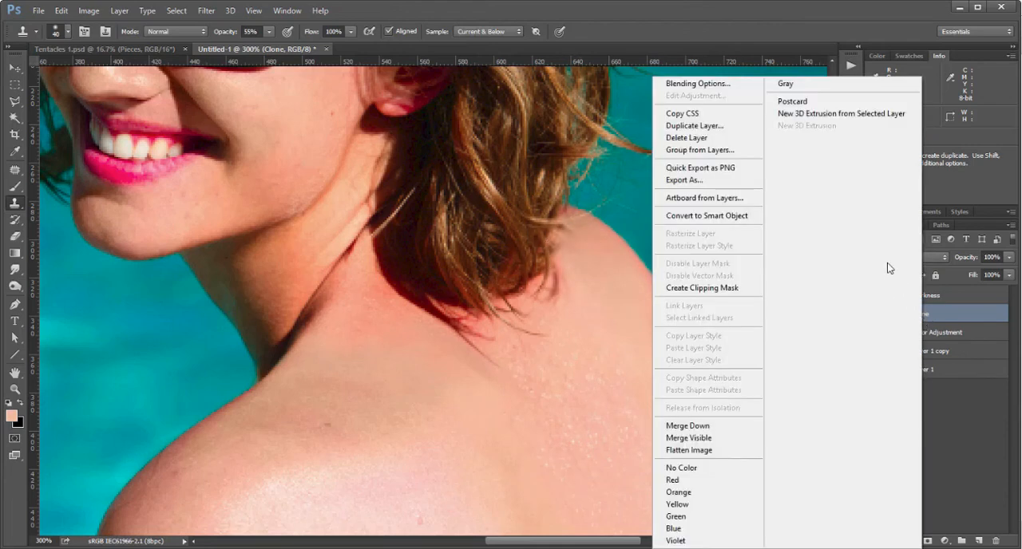
{"action": "left_click", "coordinate": [942, 319]}
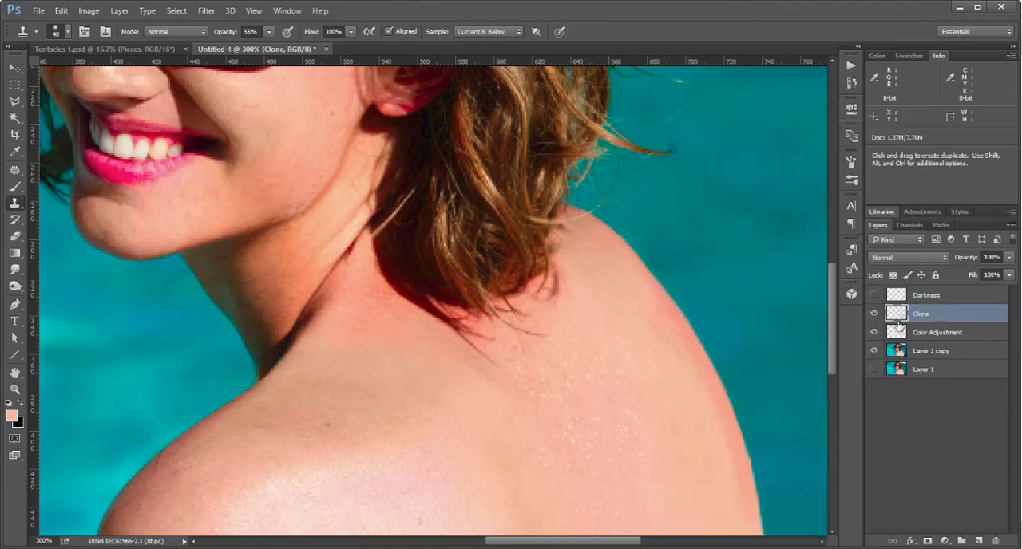
{"action": "right_click", "coordinate": [916, 317]}
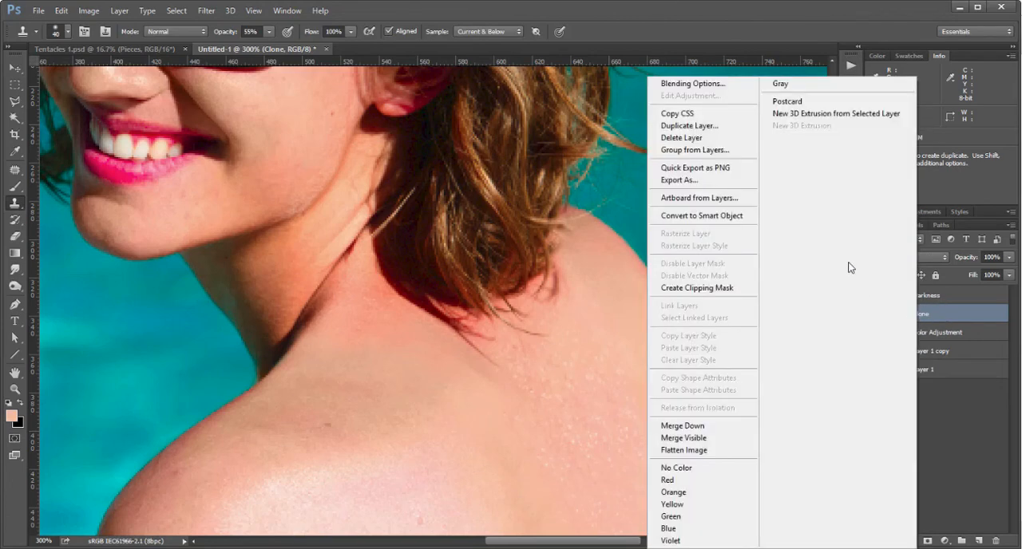
{"action": "left_click", "coordinate": [731, 87]}
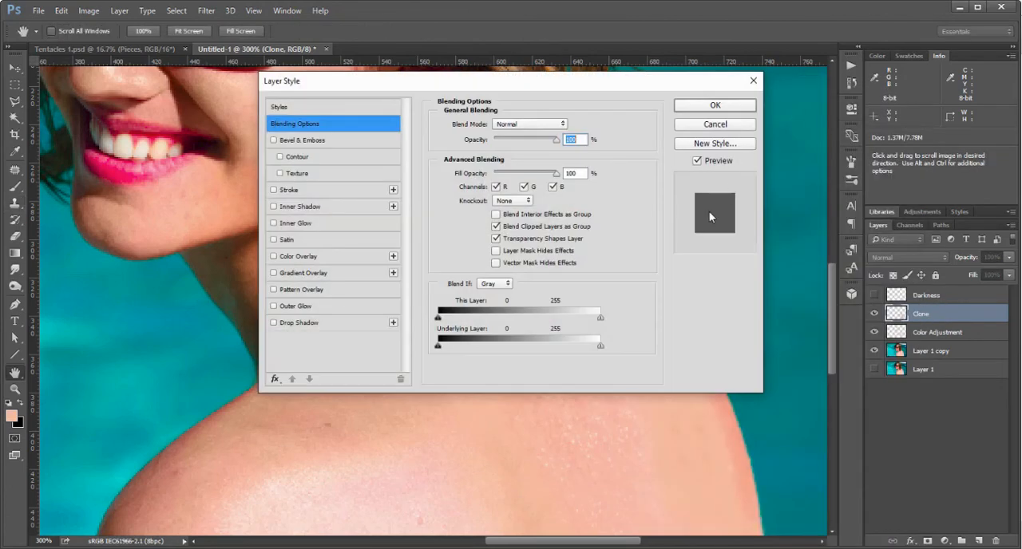
{"action": "left_click_drag", "start_coordinate": [616, 80], "coordinate": [373, 108]}
{"action": "left_click_drag", "start_coordinate": [435, 105], "coordinate": [415, 93]}
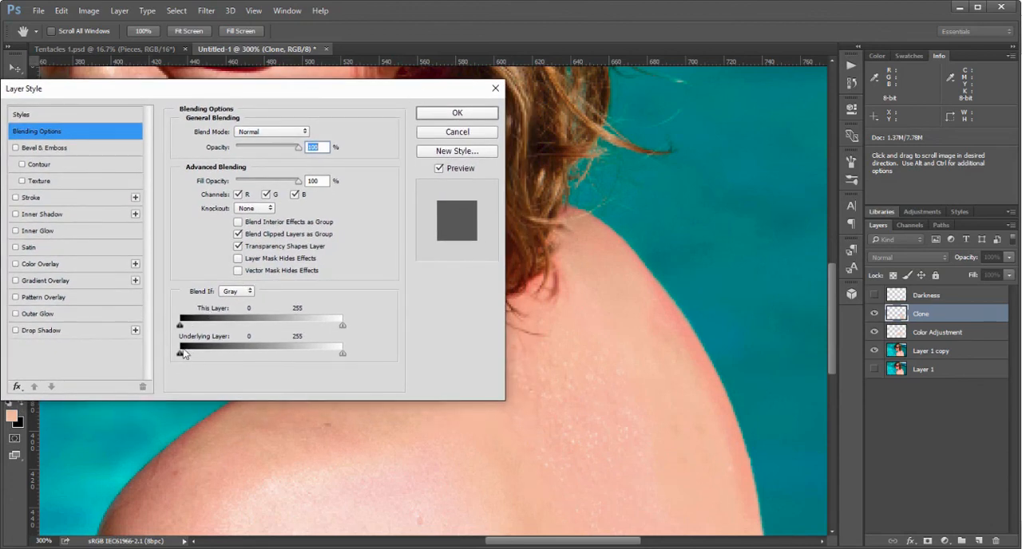
Split the Clone layer's Underlying Layer shadow slider to 75 / 182 so the dark hair shows through, and apply it.
{"action": "left_click_drag", "start_coordinate": [179, 355], "coordinate": [310, 357]}
{"action": "key", "text": "alt"}
{"action": "mouse_move", "coordinate": [236, 356]}
{"action": "left_mouse_down"}
{"action": "mouse_move", "coordinate": [218, 356]}
{"action": "mouse_move", "coordinate": [230, 360]}
{"action": "left_mouse_up"}
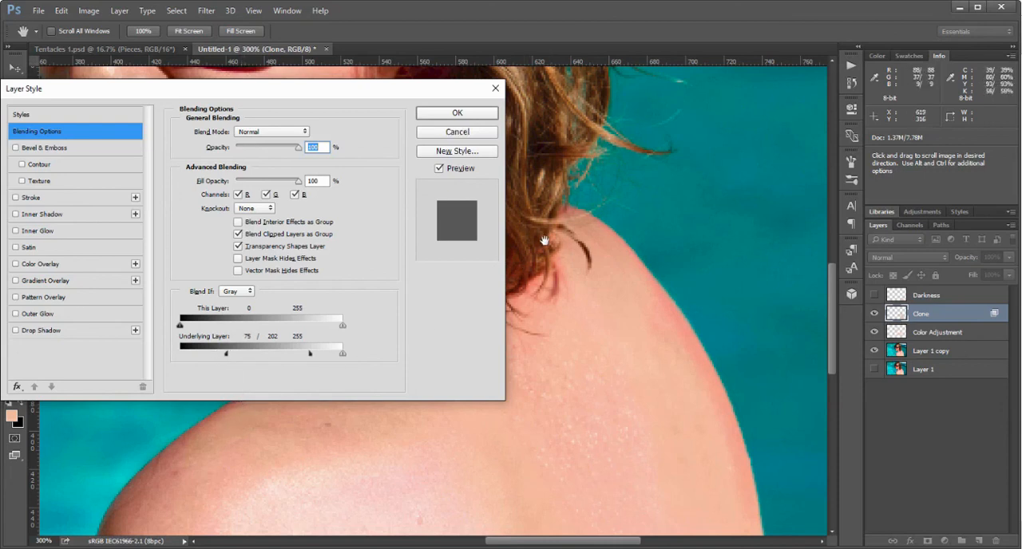
{"action": "left_click_drag", "start_coordinate": [312, 354], "coordinate": [288, 360]}
{"action": "left_click", "coordinate": [455, 110]}
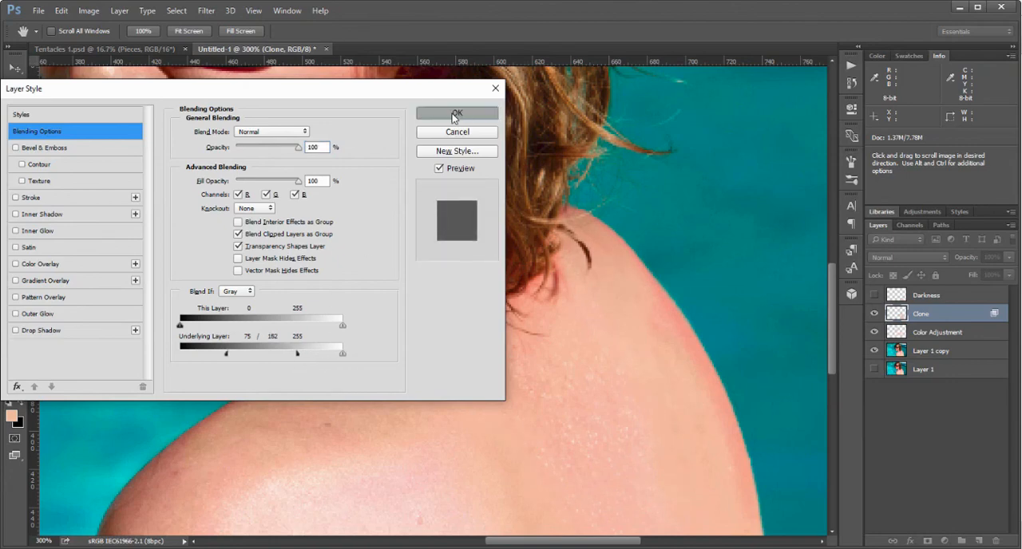
Compare the whole photo with the Clone layer hidden and shown.
{"action": "key", "text": "z"}
{"action": "left_click", "coordinate": [539, 283], "text": "alt"}
{"action": "left_click", "coordinate": [540, 280], "text": "alt"}
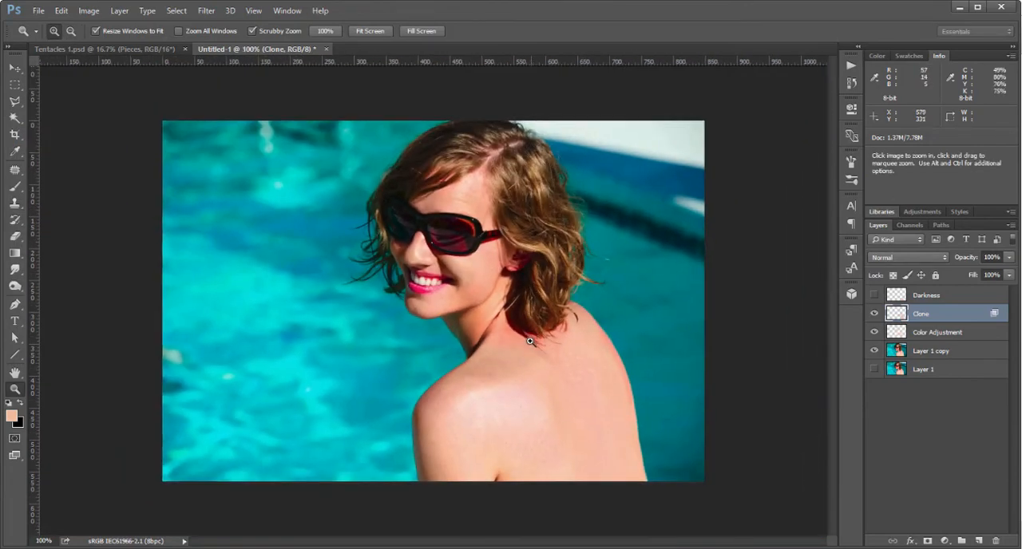
{"action": "left_click", "coordinate": [874, 316]}
{"action": "left_click", "coordinate": [874, 316]}
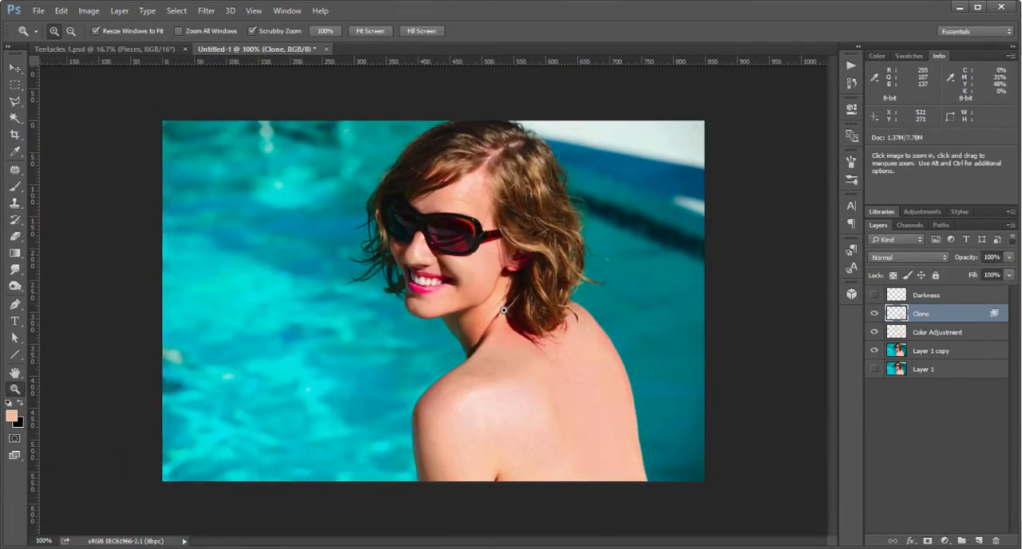
Inspect the neck and shoulder close up, and compare the retouched photo with the original Layer 1 shown alone.
{"action": "left_click", "coordinate": [536, 396]}
{"action": "left_click", "coordinate": [516, 376], "text": "alt"}
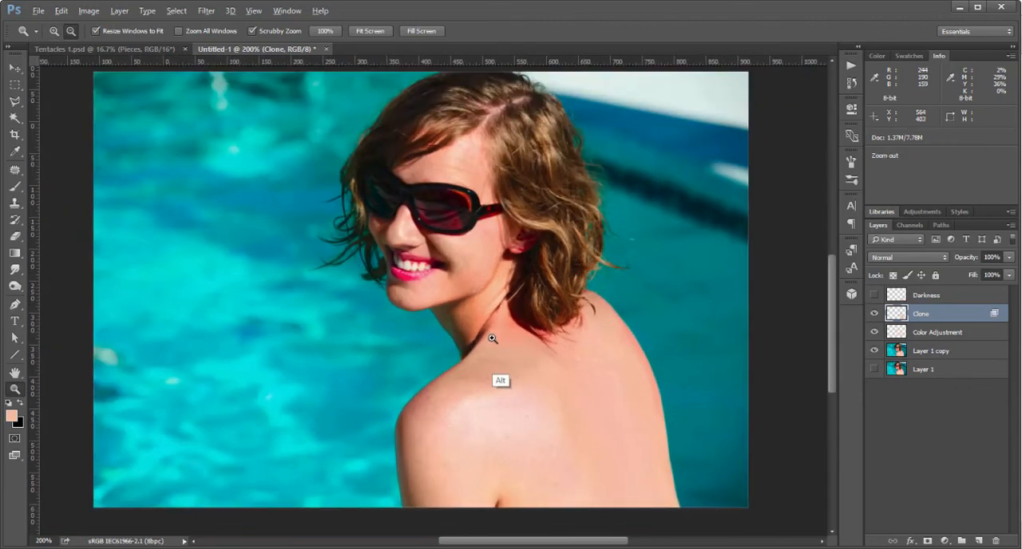
{"action": "left_click", "coordinate": [502, 356]}
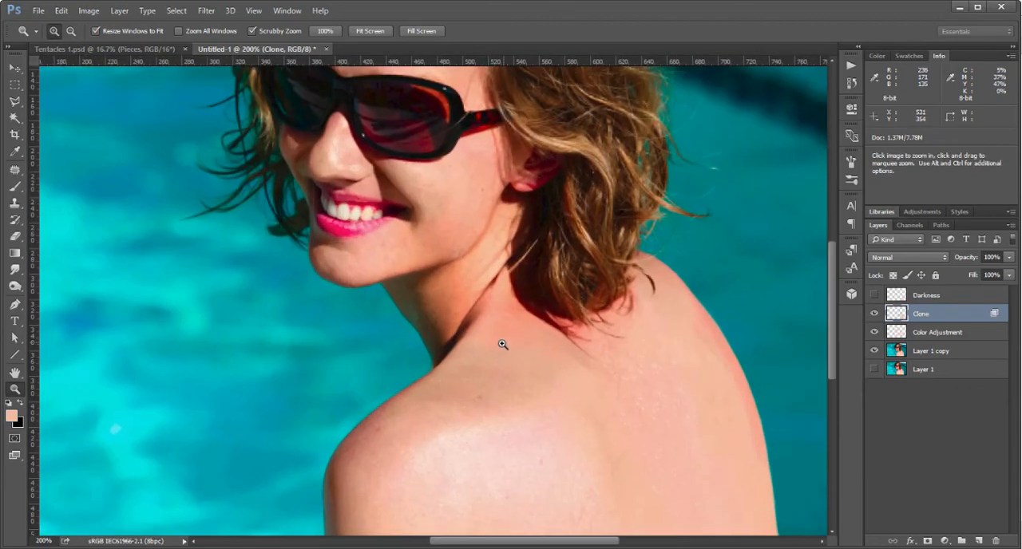
{"action": "left_click", "coordinate": [499, 355], "text": "alt"}
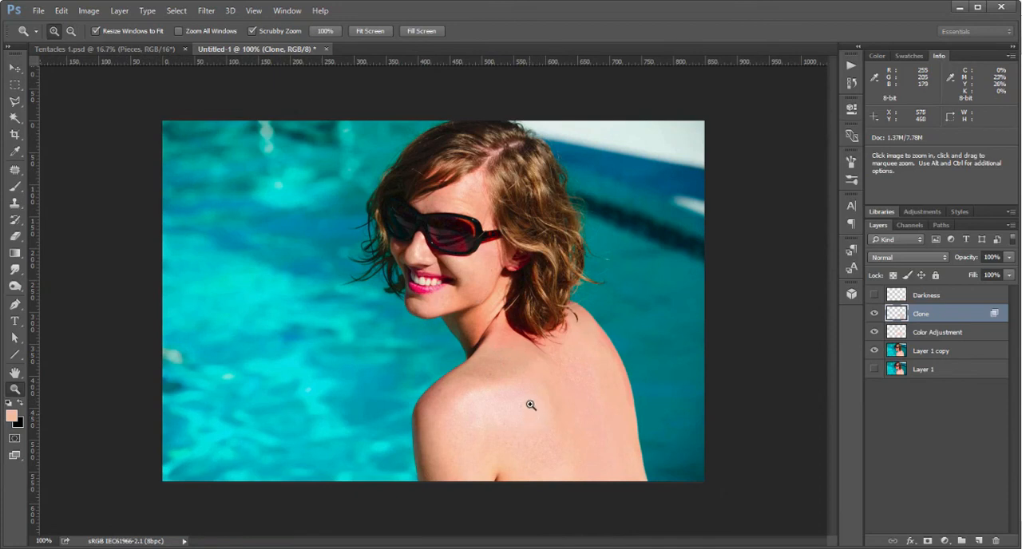
{"action": "left_click", "coordinate": [874, 370], "text": "alt"}
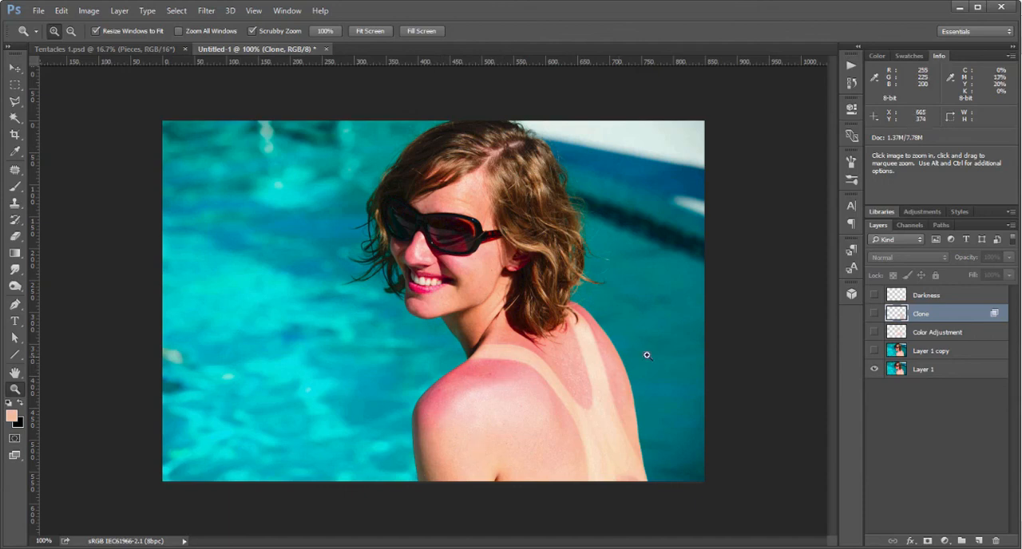
{"action": "left_click", "coordinate": [873, 369], "text": "alt"}
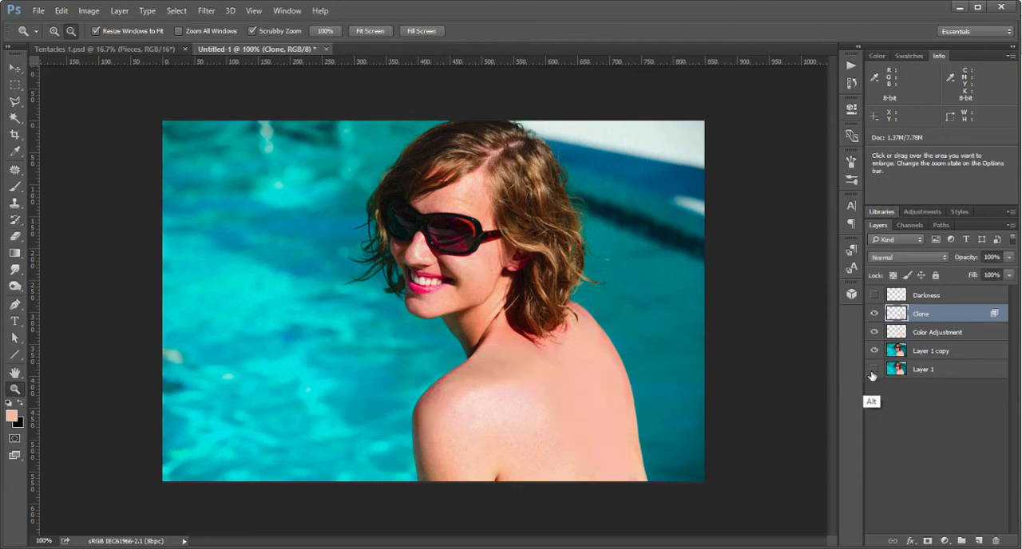